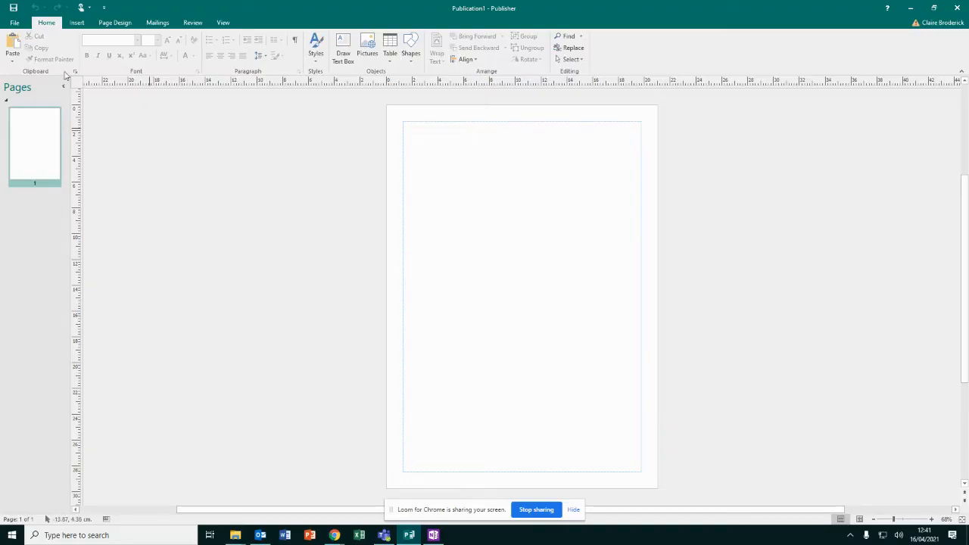
Step: Try the bracket-style Emphasis accent as a page border, enlarge it to about 18.79 by 25.41 cm, and delete it
left_click(76, 22)
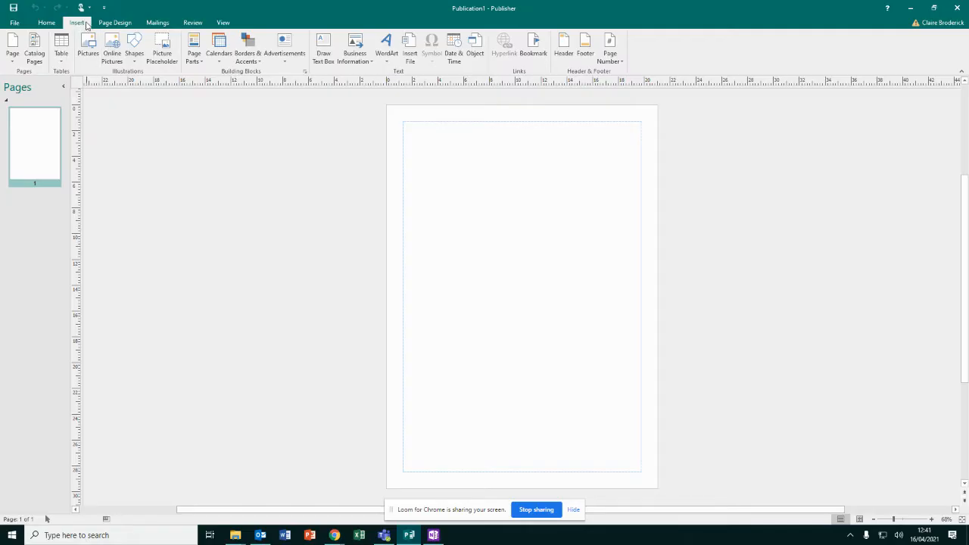
left_click(251, 60)
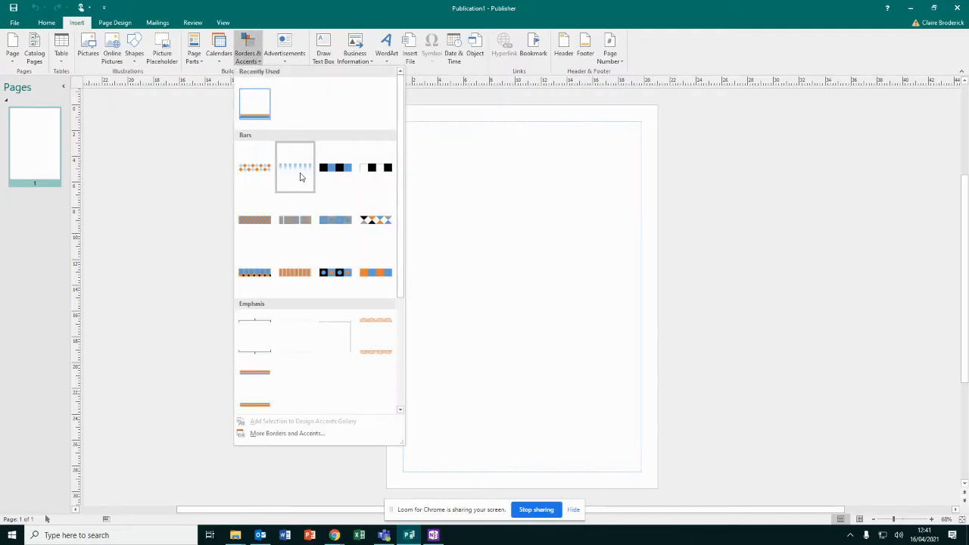
scroll(301, 374, "down", 3)
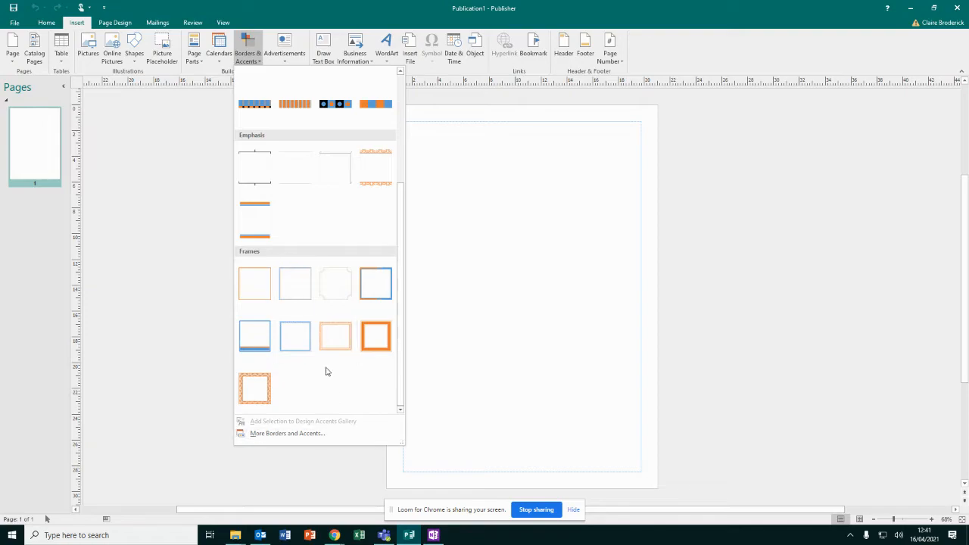
scroll(326, 370, "up", 3)
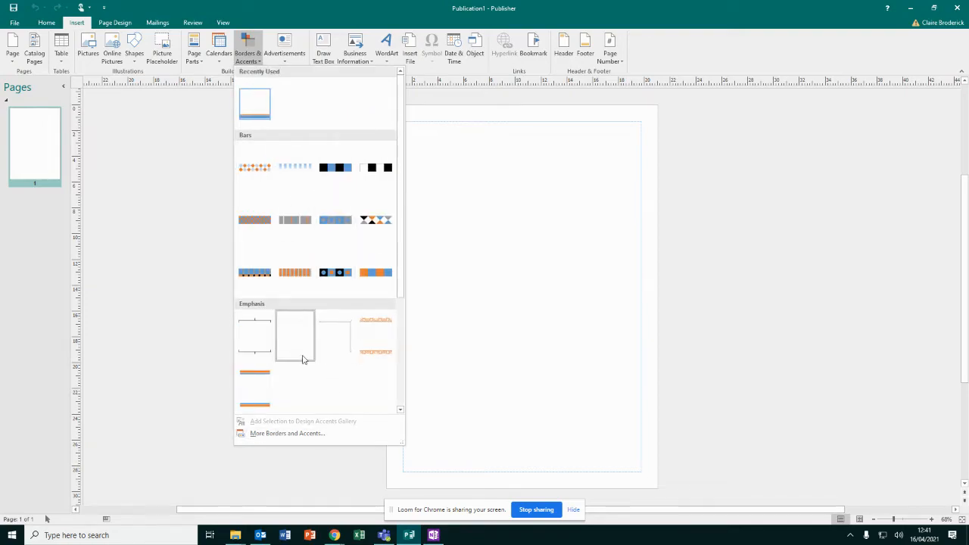
left_click(259, 340)
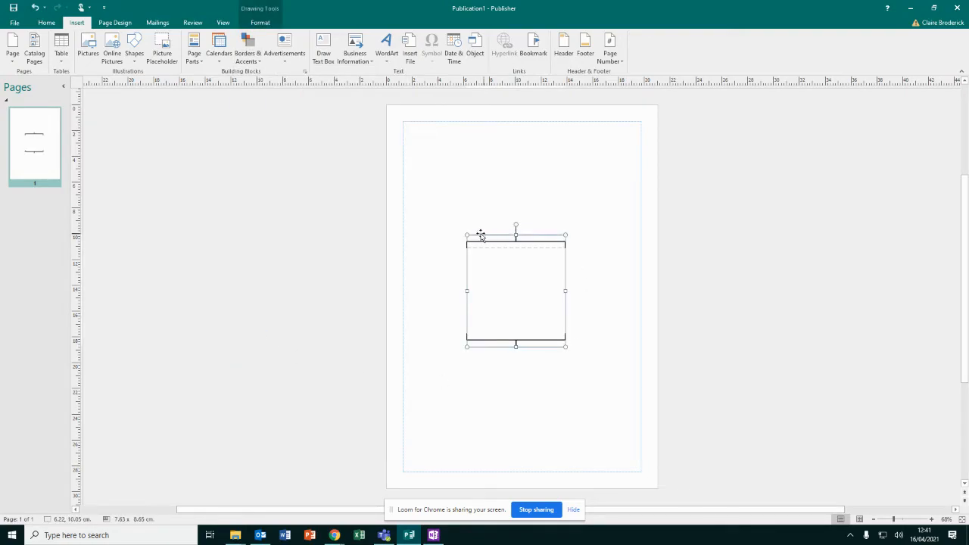
left_click_drag(465, 234, 403, 121)
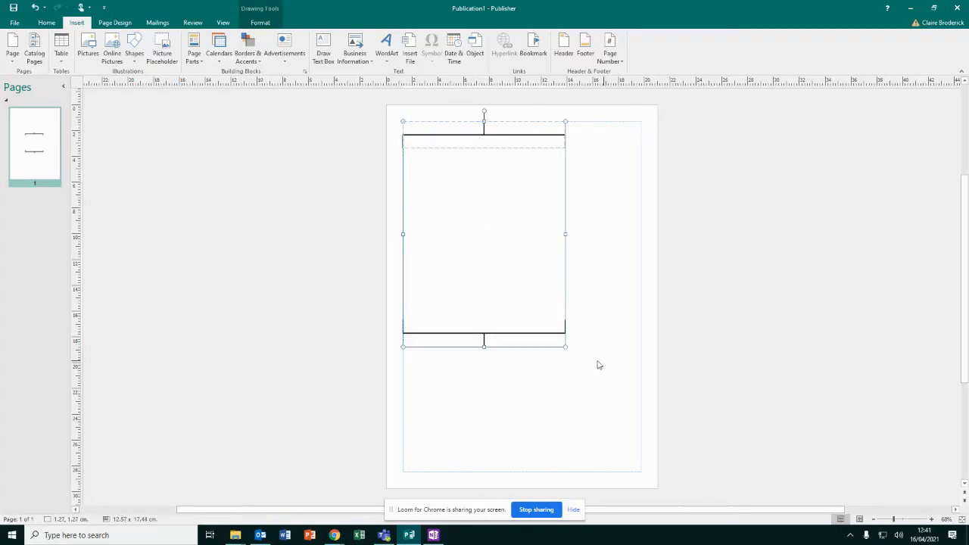
left_click_drag(563, 345, 645, 450)
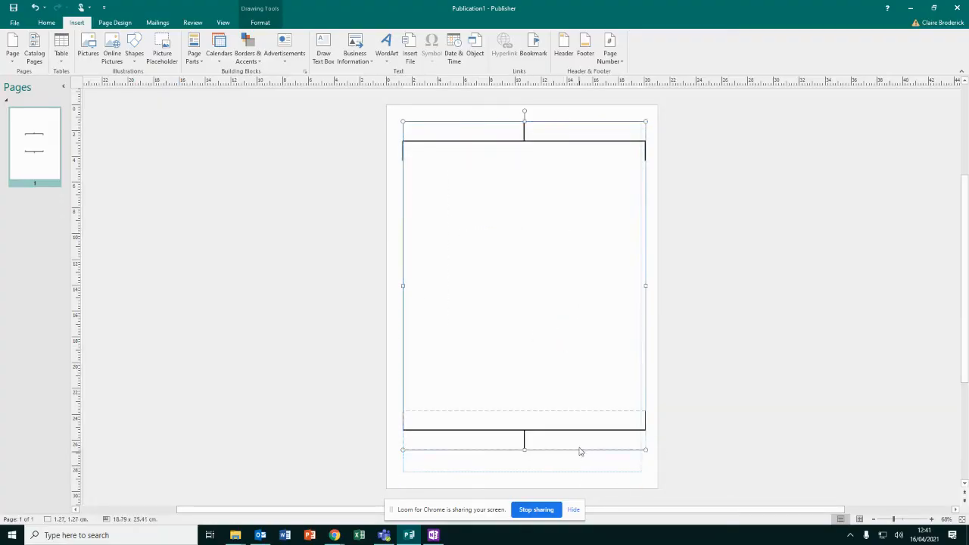
key("Delete")
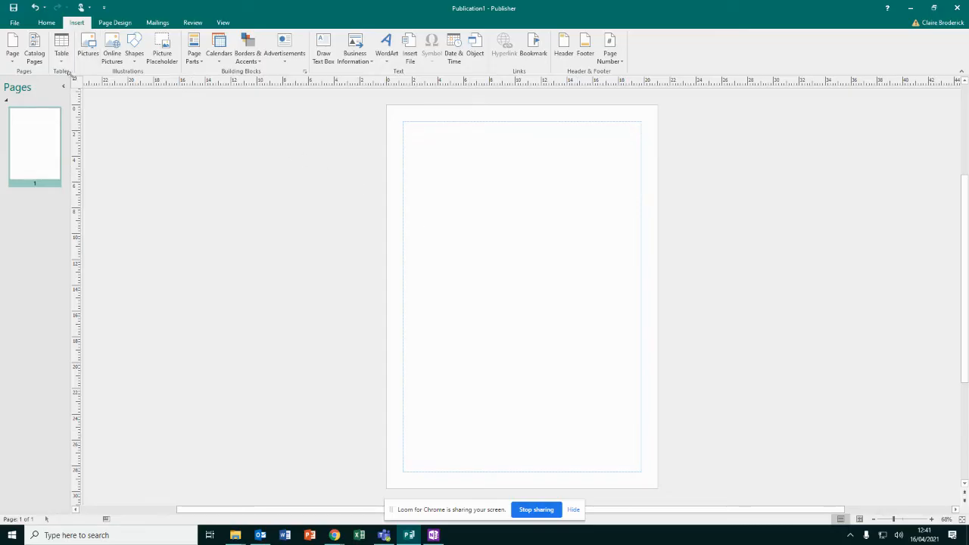
Step: Draw a rectangle about 18.5 by 27.2 cm along the page's margin guides and remove its fill
left_click(138, 64)
left_click(161, 83)
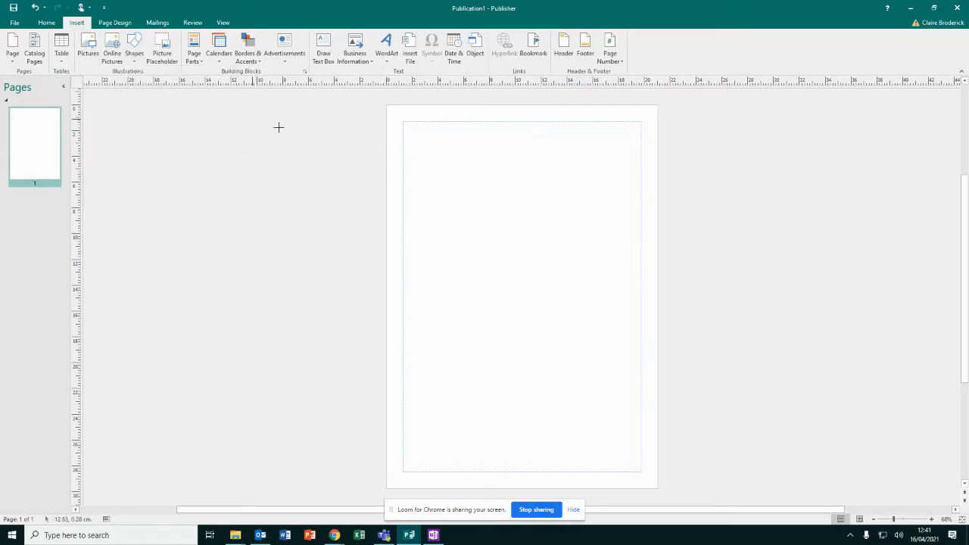
mouse_move(402, 121)
left_mouse_down()
mouse_move(608, 392)
mouse_move(642, 472)
left_mouse_up()
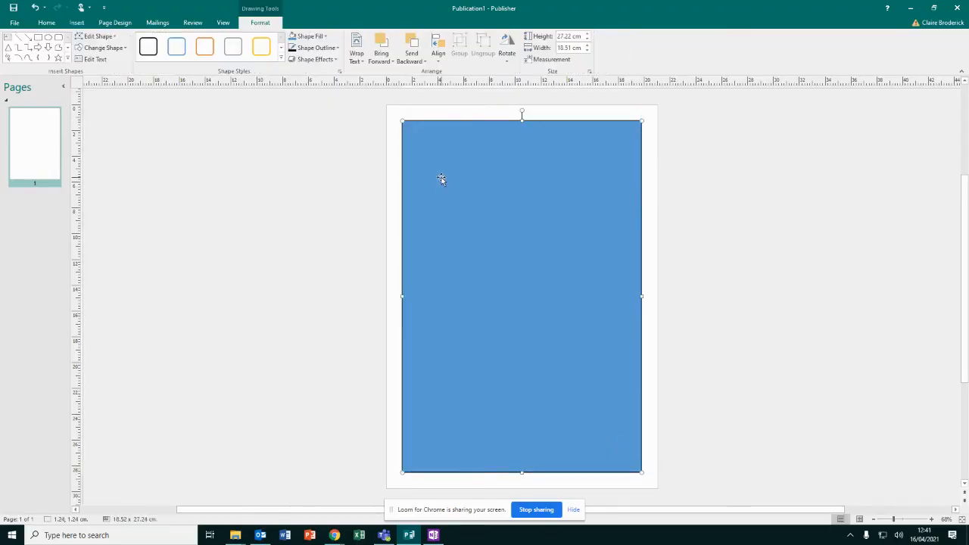
left_click(326, 36)
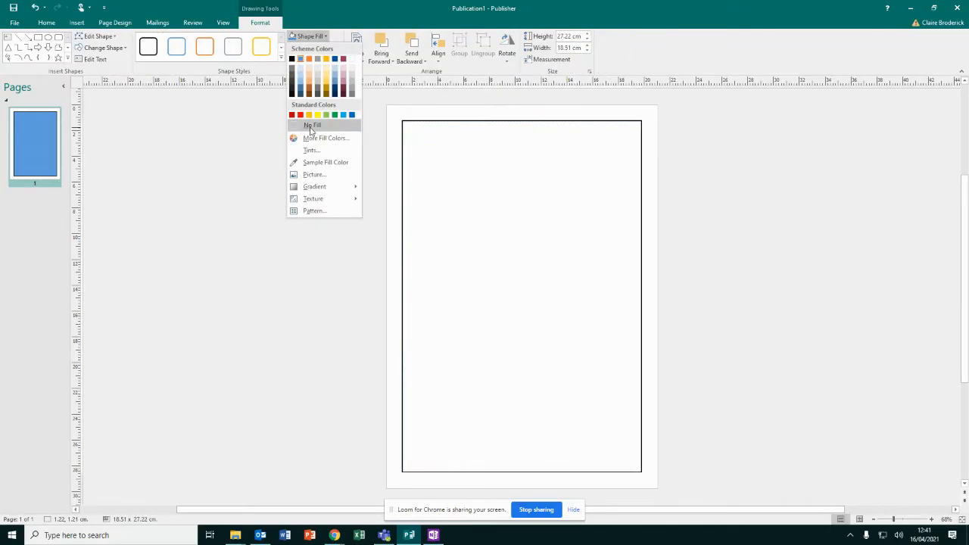
left_click(311, 125)
Step: Apply the Celtic Knotwork border art to the page-sized rectangle's outline
right_click(418, 121)
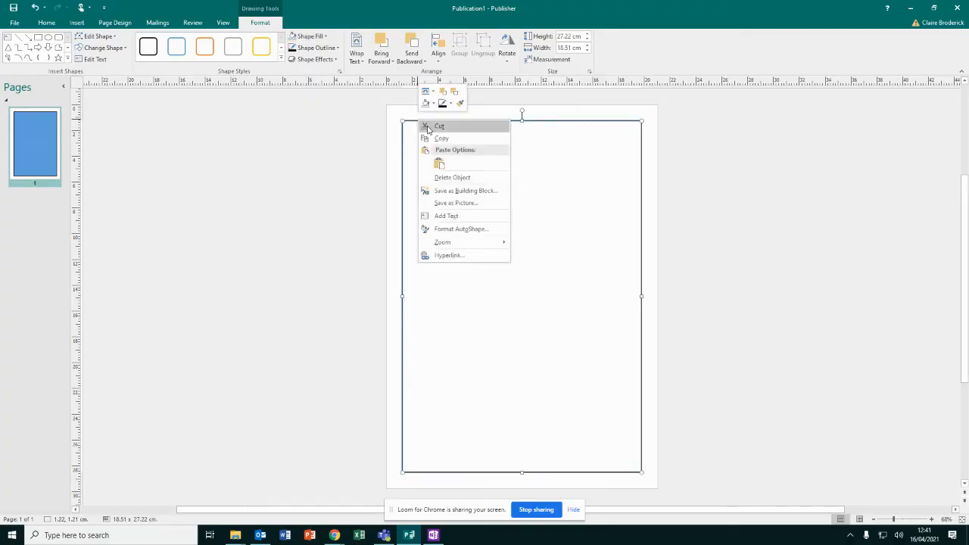
left_click(457, 229)
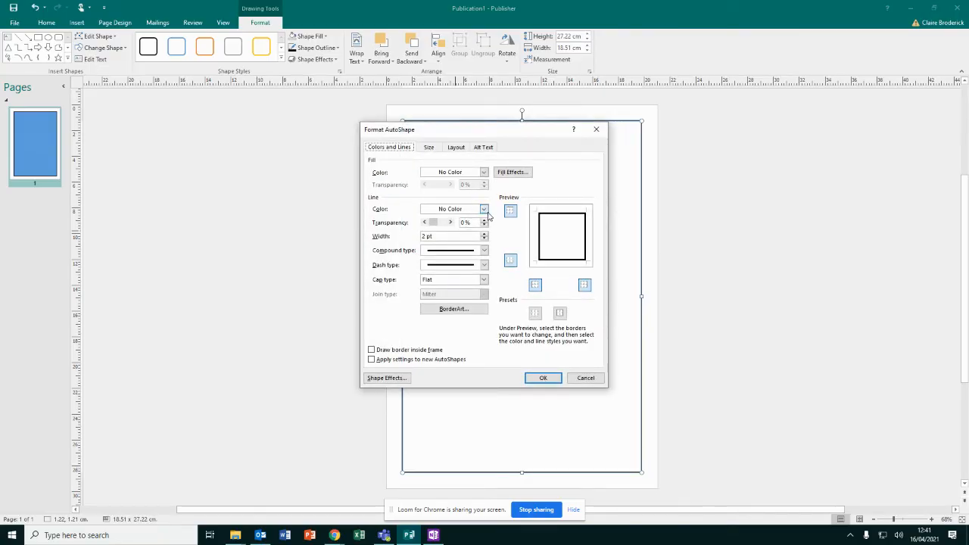
left_click(485, 250)
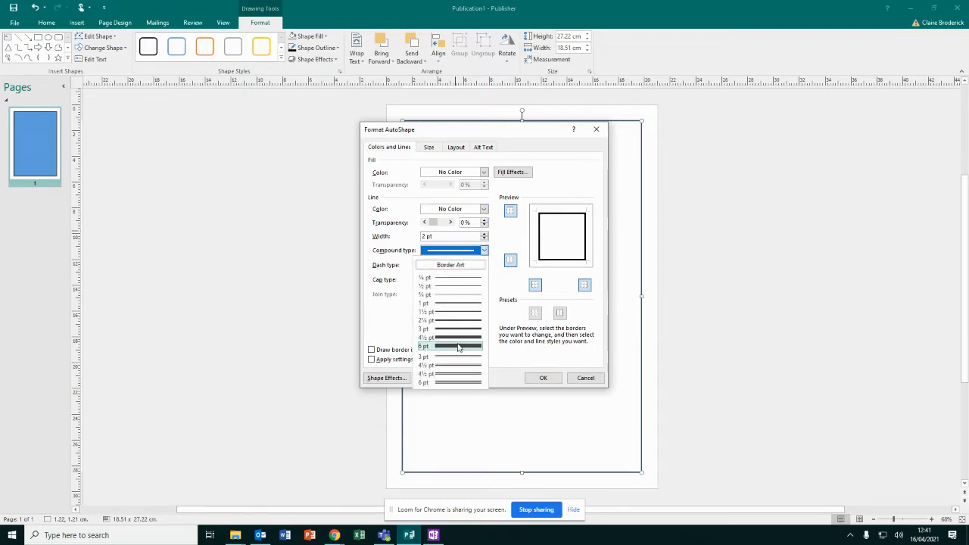
left_click(452, 265)
left_click_drag(528, 210, 529, 219)
left_click(496, 269)
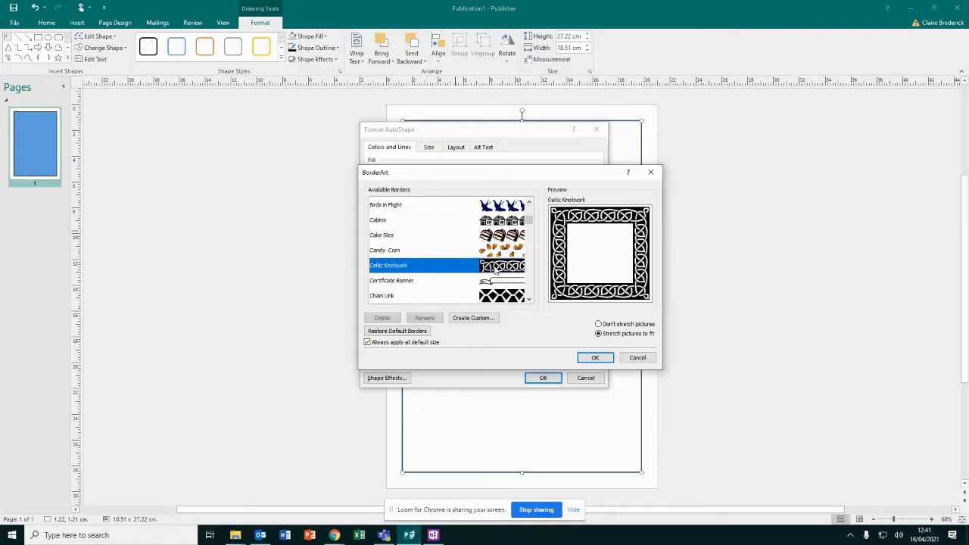
left_click_drag(529, 219, 530, 246)
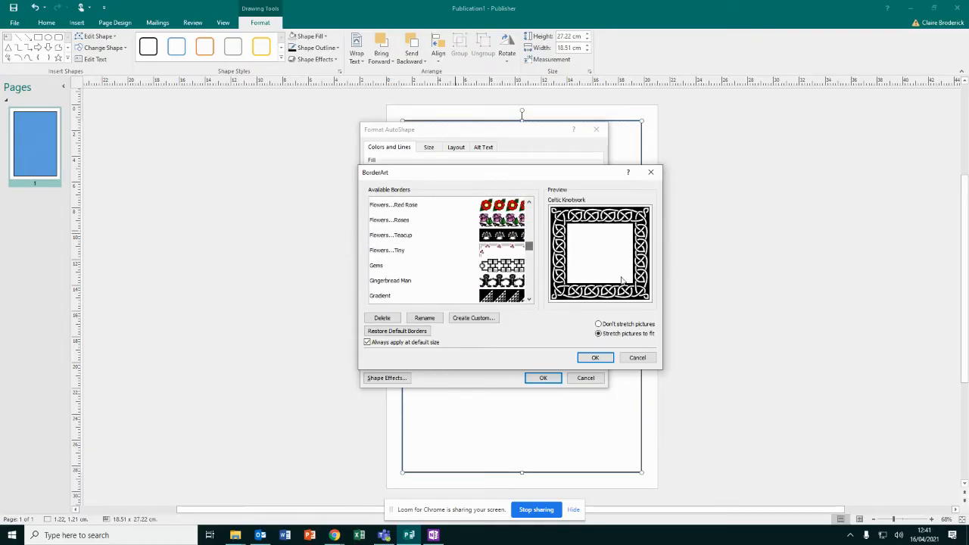
left_click(597, 358)
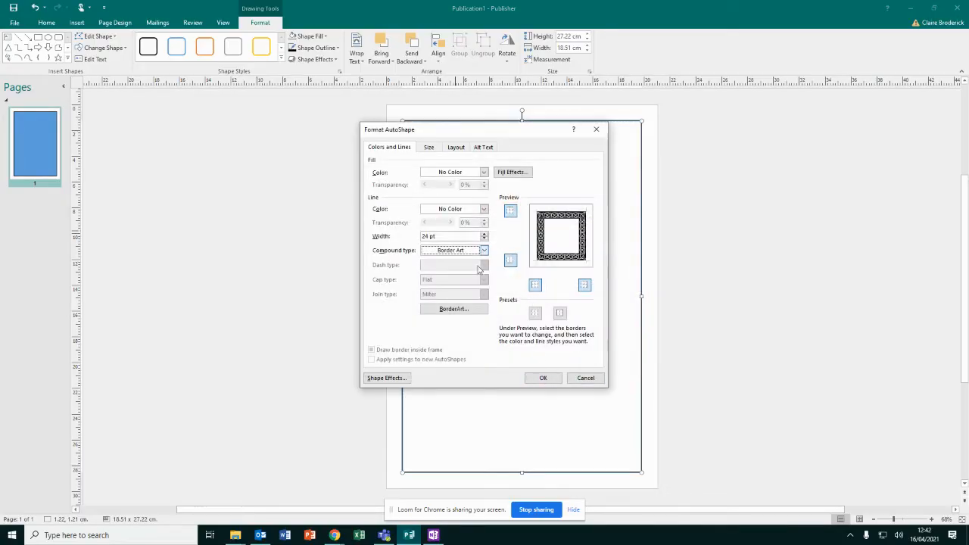
Step: Colour the knotwork border with the plum-red scheme colour and resize it to about 18.46 by 27.16 cm to meet the margin guides
left_click(484, 209)
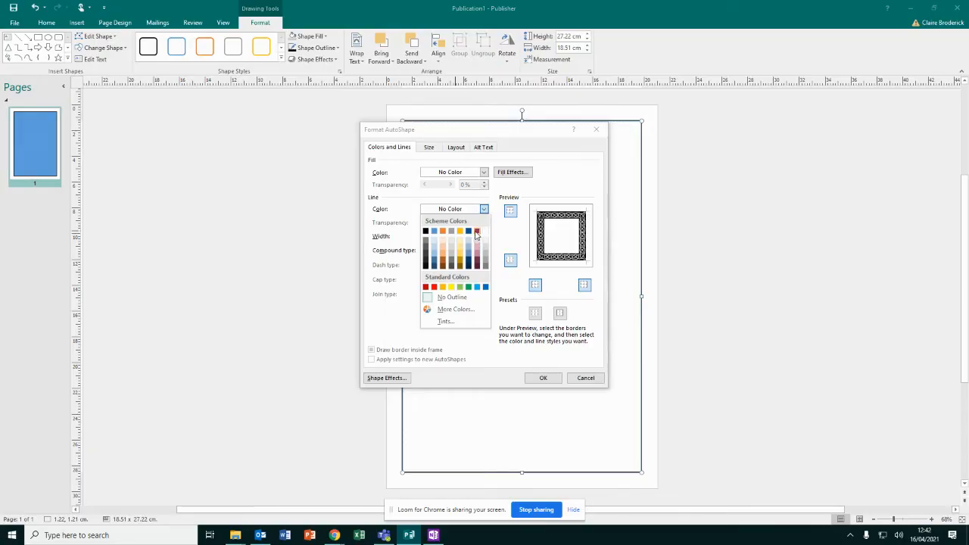
left_click(477, 235)
left_click(543, 378)
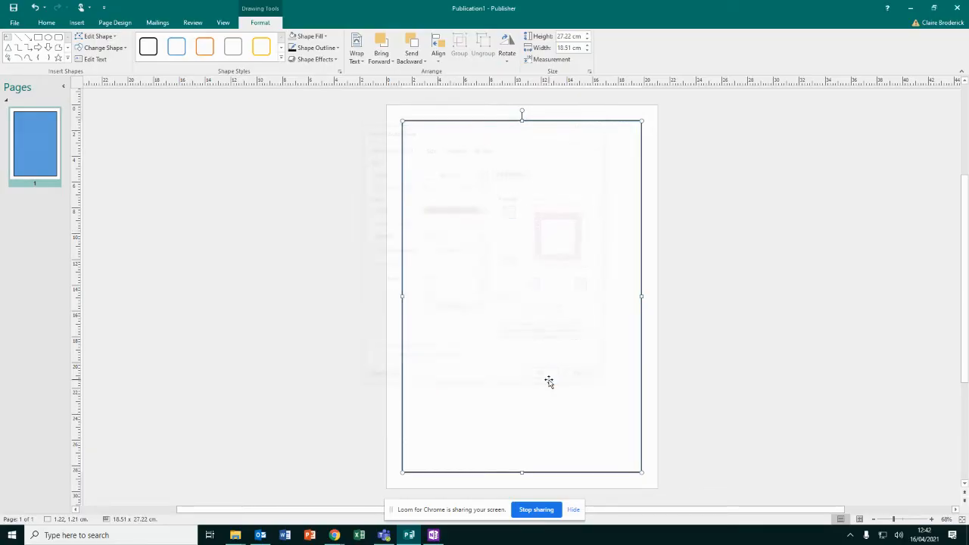
mouse_move(400, 119)
left_mouse_down()
mouse_move(505, 242)
mouse_move(403, 122)
left_mouse_up()
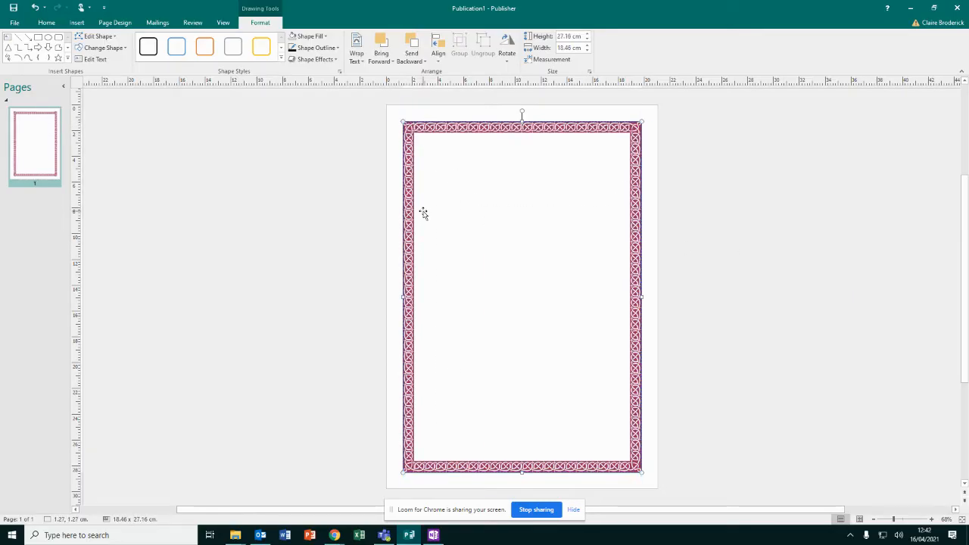
Step: Draw a smaller rectangle about 8.17 by 8.91 cm inside the page border and give it the gold outline shape style
left_click(75, 24)
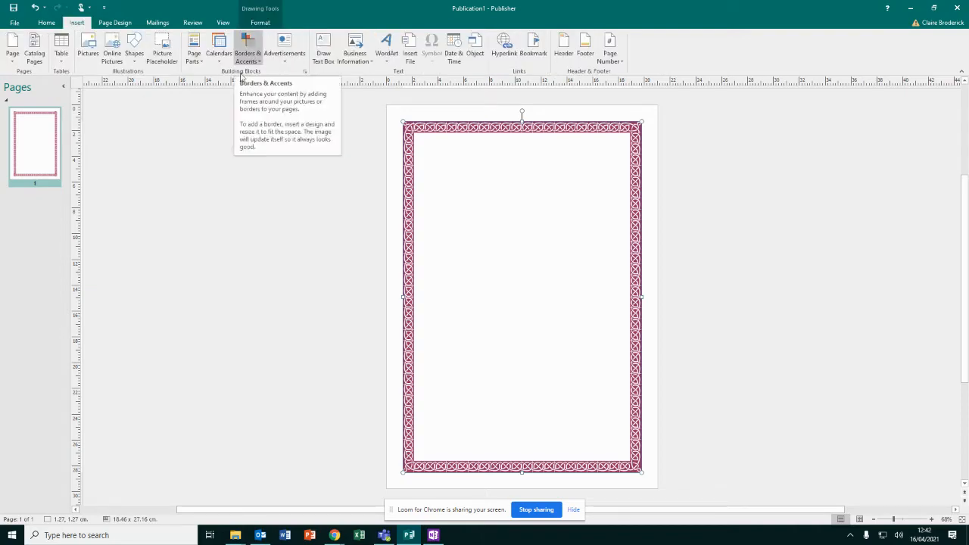
left_click(134, 49)
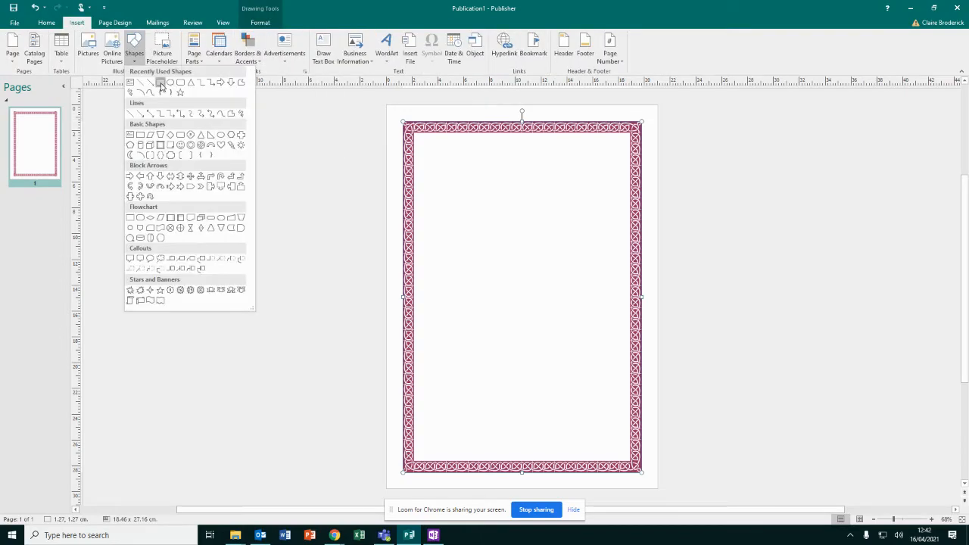
left_click(160, 81)
left_click_drag(465, 179, 571, 294)
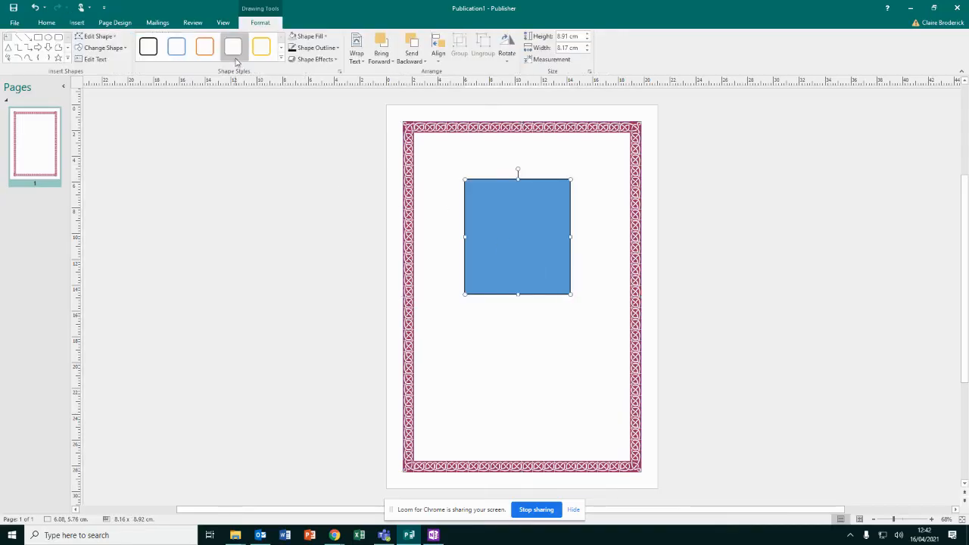
left_click(261, 49)
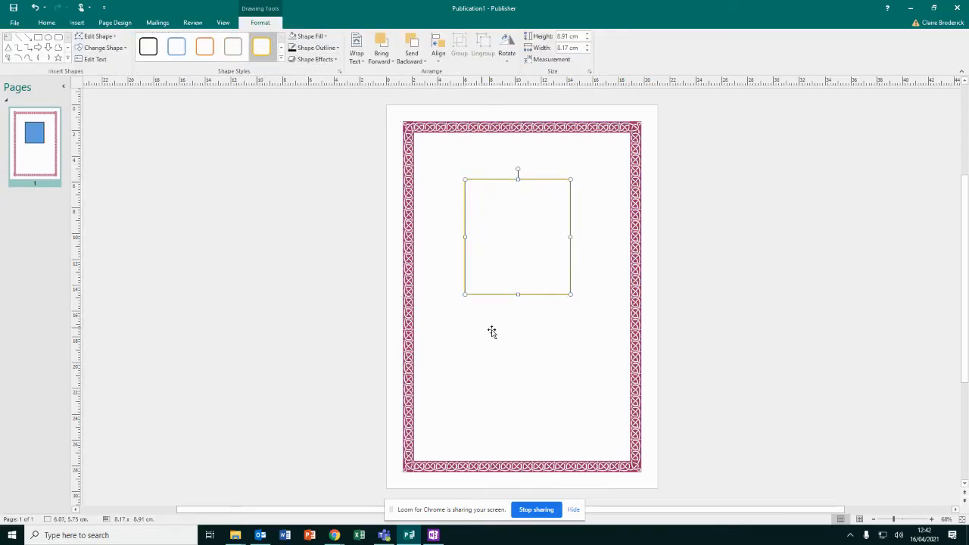
Step: Apply the Arched Scallops border art to the smaller rectangle's outline
left_click(314, 49)
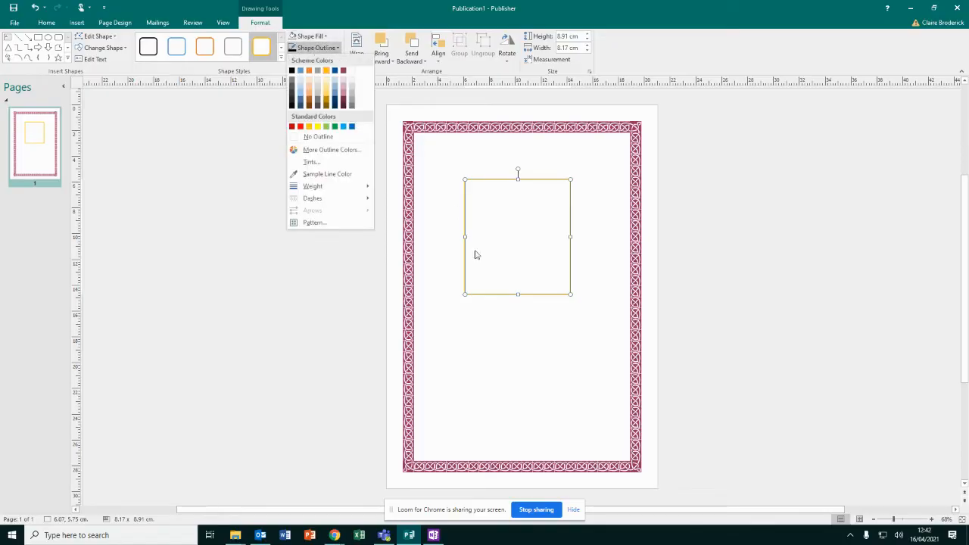
right_click(489, 183)
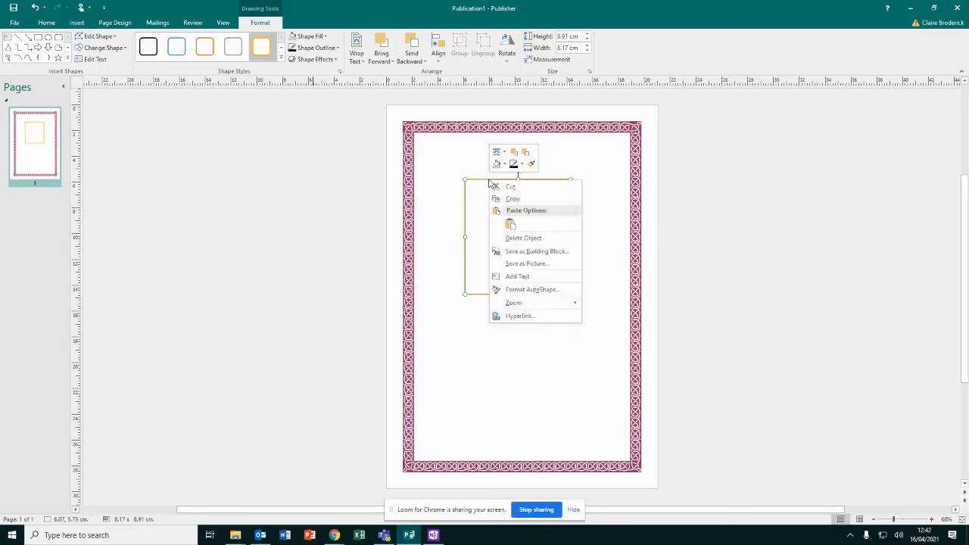
left_click(528, 293)
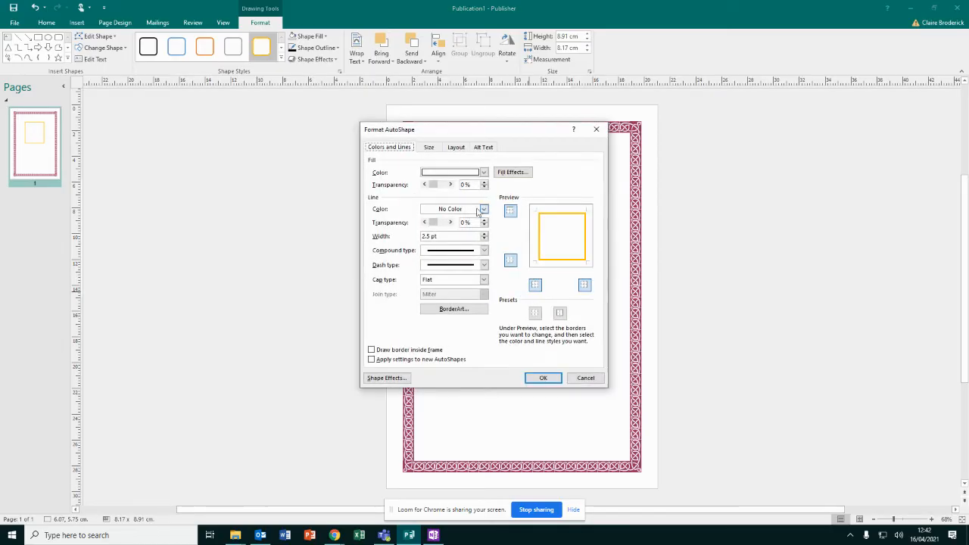
left_click(485, 251)
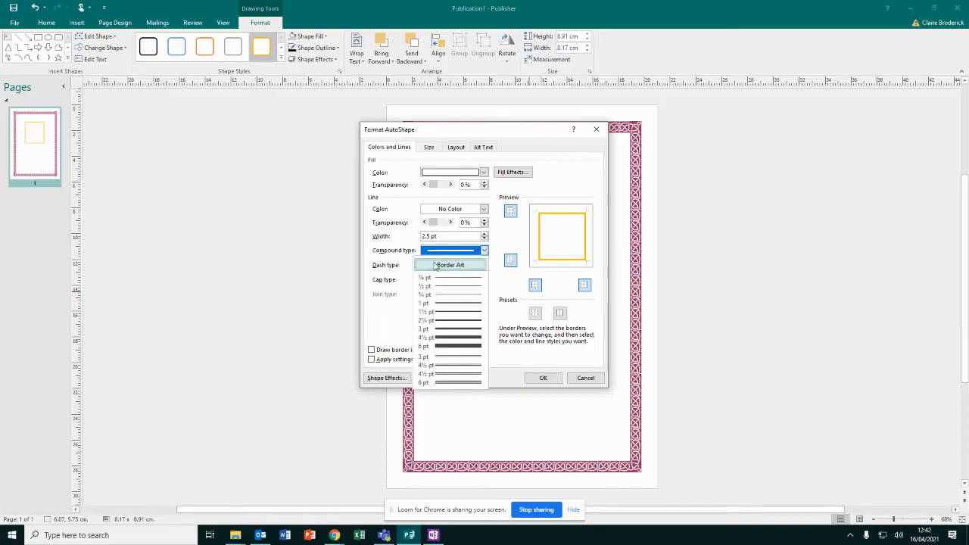
left_click(439, 266)
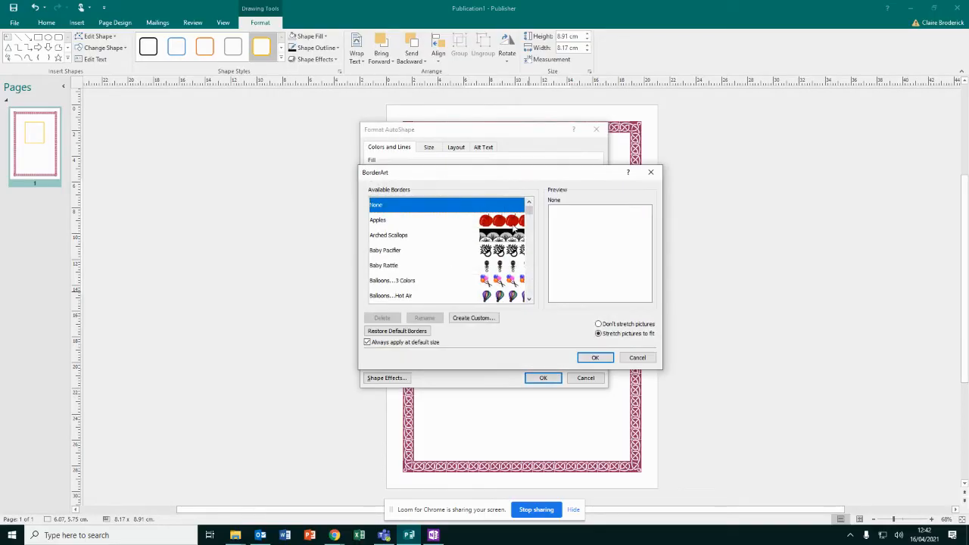
left_click(513, 231)
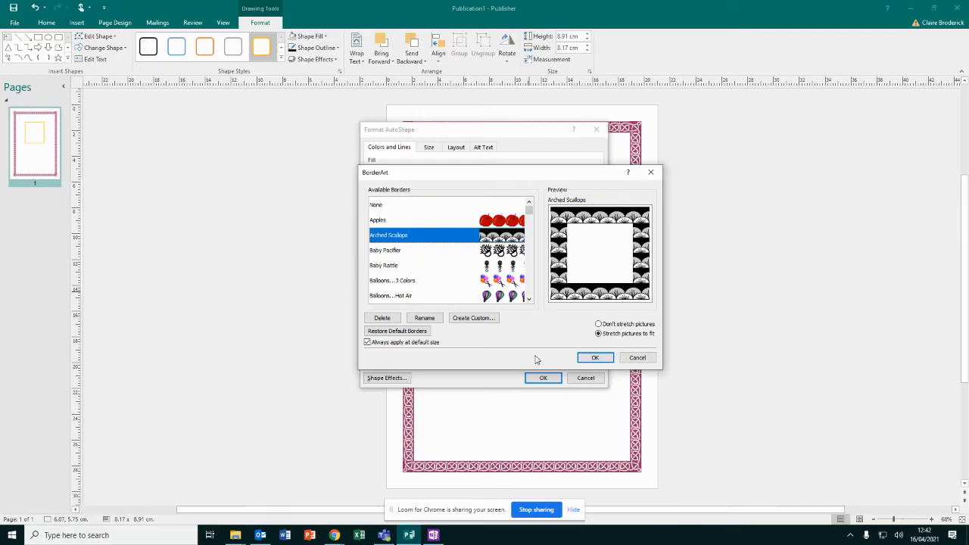
left_click(595, 357)
Step: Colour the scalloped border with the gold scheme colour and move the frame into the upper-left inner corner of the page border
left_click(484, 209)
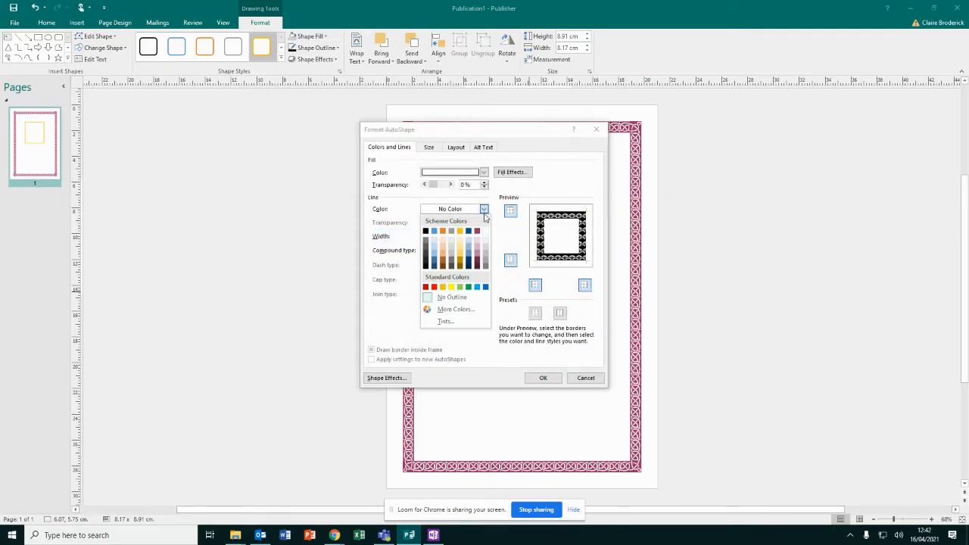
left_click(459, 231)
left_click(543, 378)
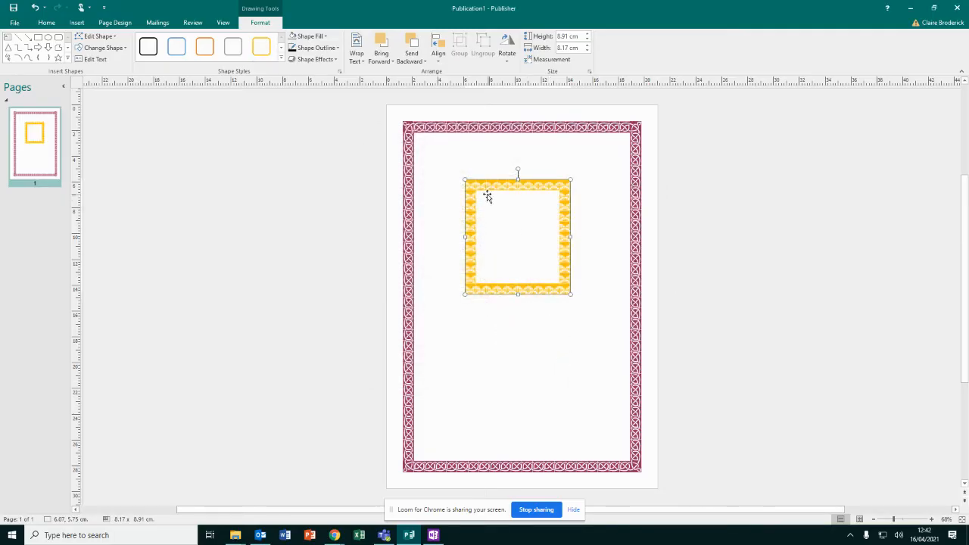
left_click_drag(487, 194, 433, 143)
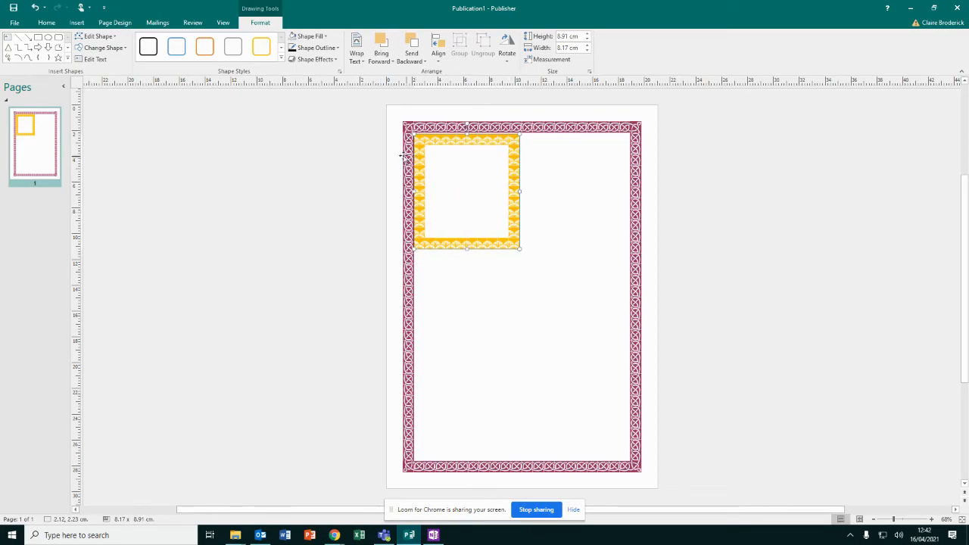
Step: Draw a rectangle about 10.12 by 9.07 cm in the lower-right part of the page, inside the page border
left_click(76, 23)
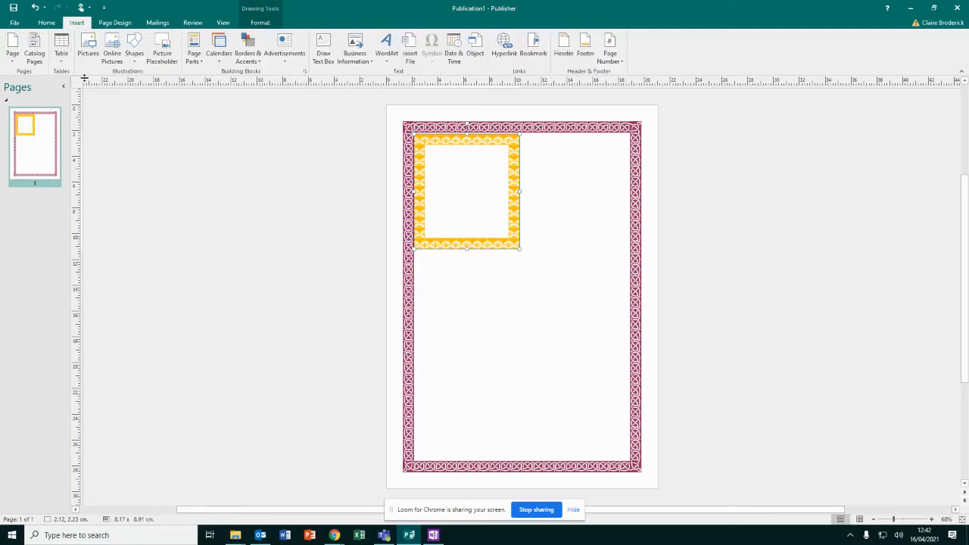
left_click(134, 55)
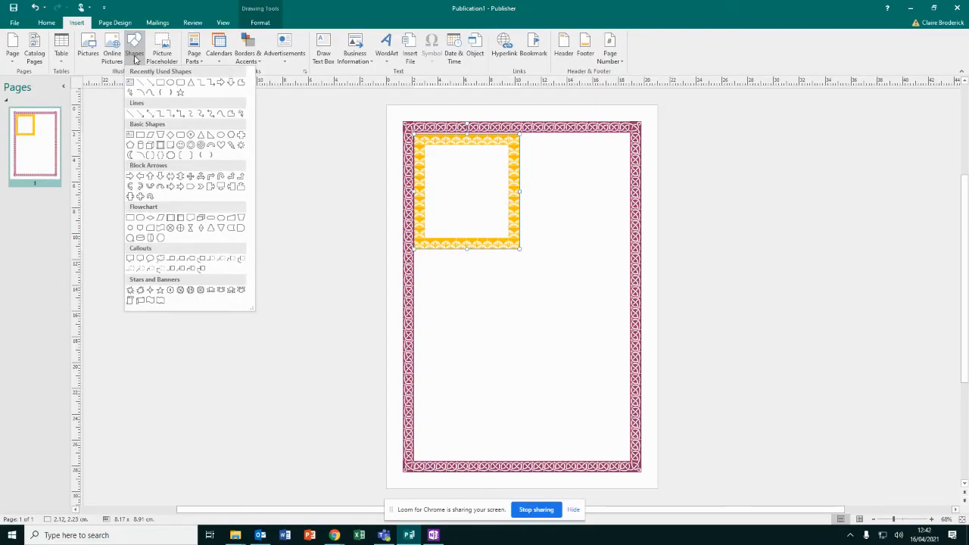
left_click(162, 88)
left_click_drag(487, 280, 619, 397)
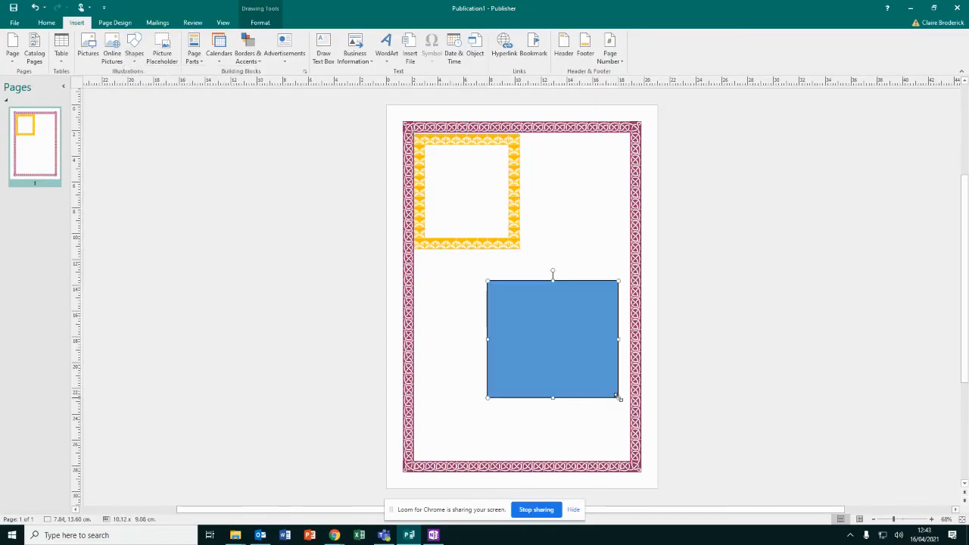
Step: Fill the new rectangle with the 90% Shade tint of the blue base colour
left_click(327, 37)
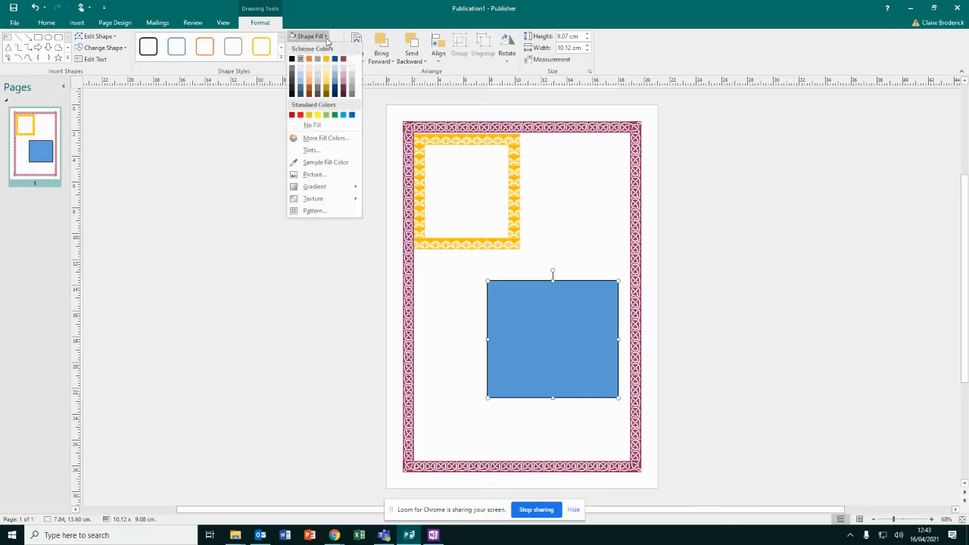
left_click(313, 151)
left_click(480, 219)
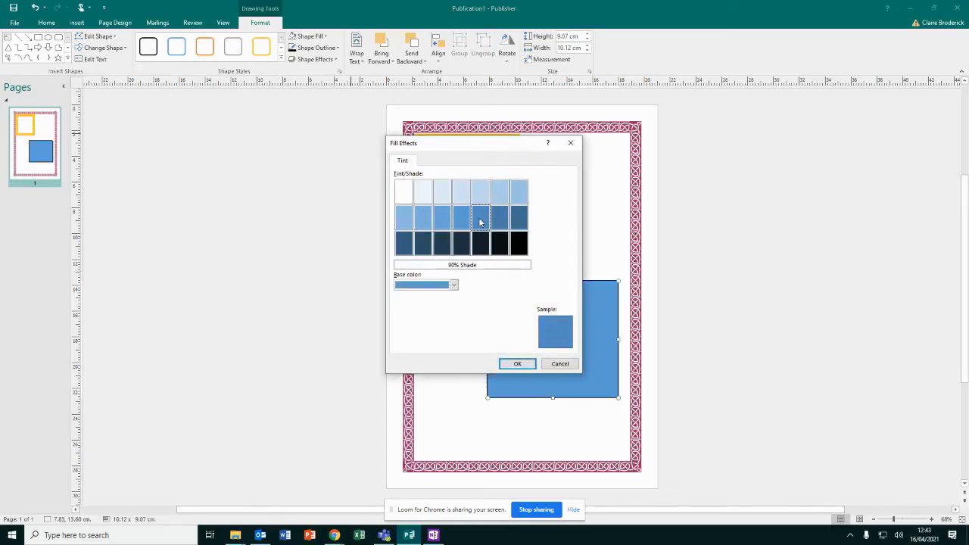
left_click(518, 364)
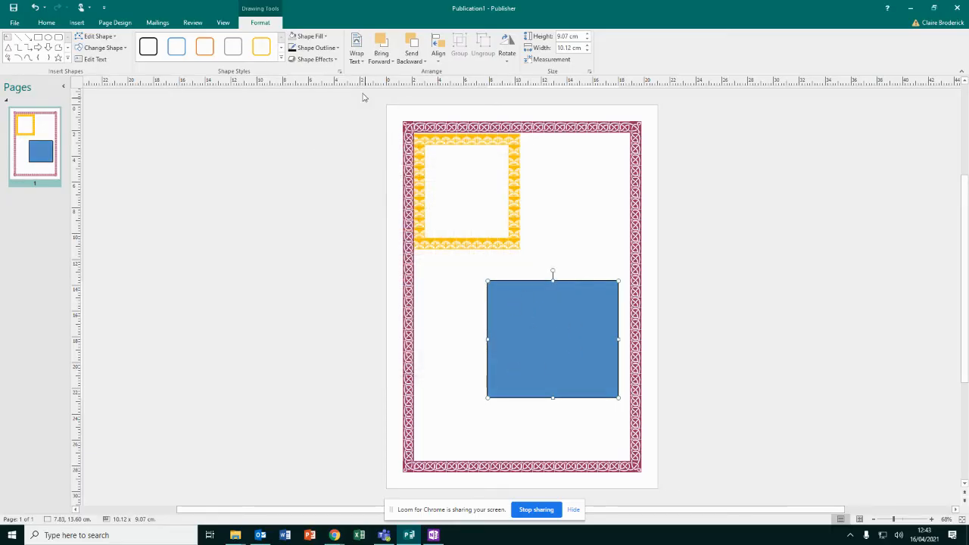
Step: Remove the rectangle's fill and reapply the 90% Shade blue tint
left_click(310, 36)
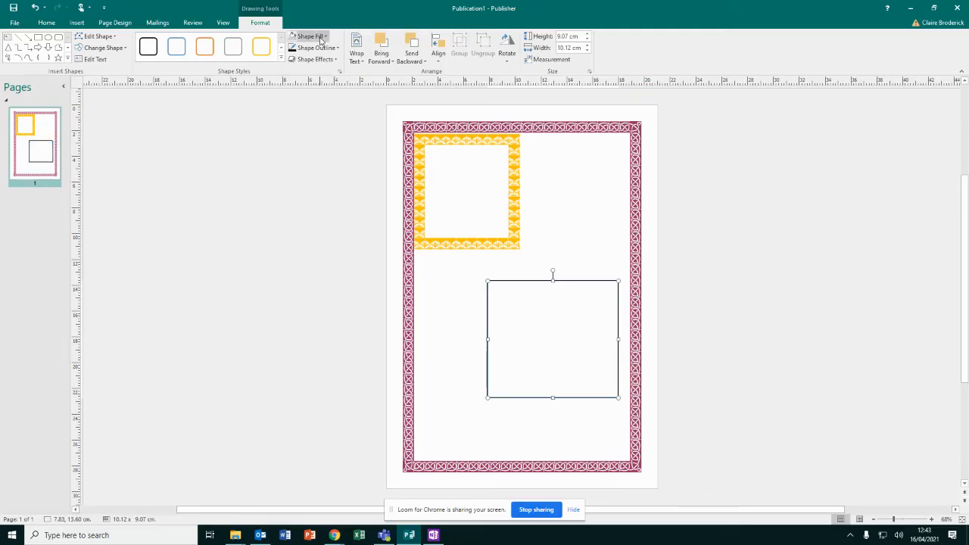
left_click(321, 39)
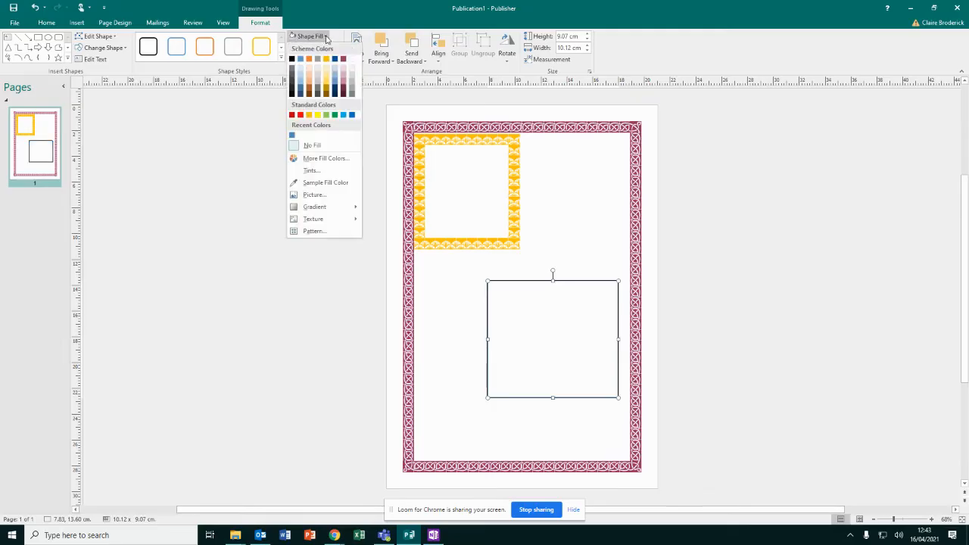
left_click(339, 171)
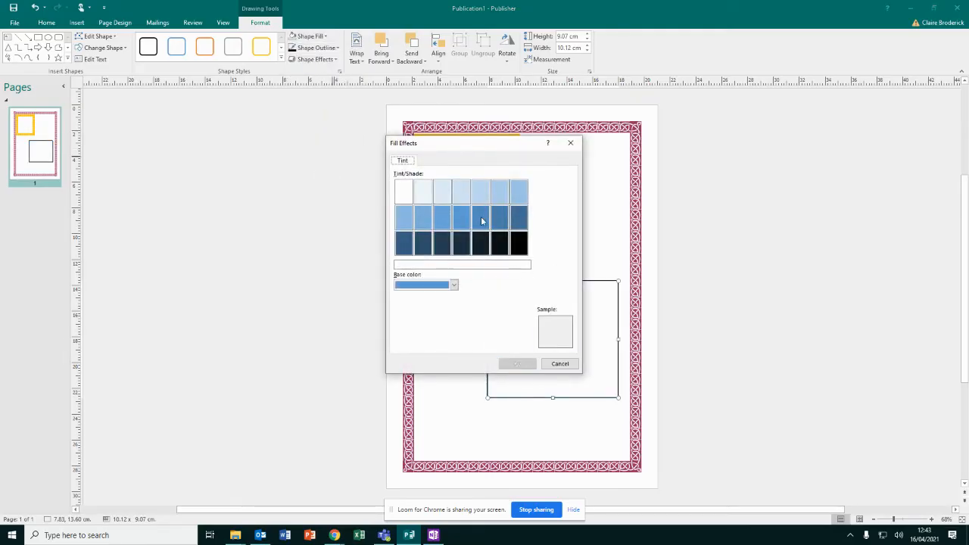
left_click(481, 216)
left_click(517, 364)
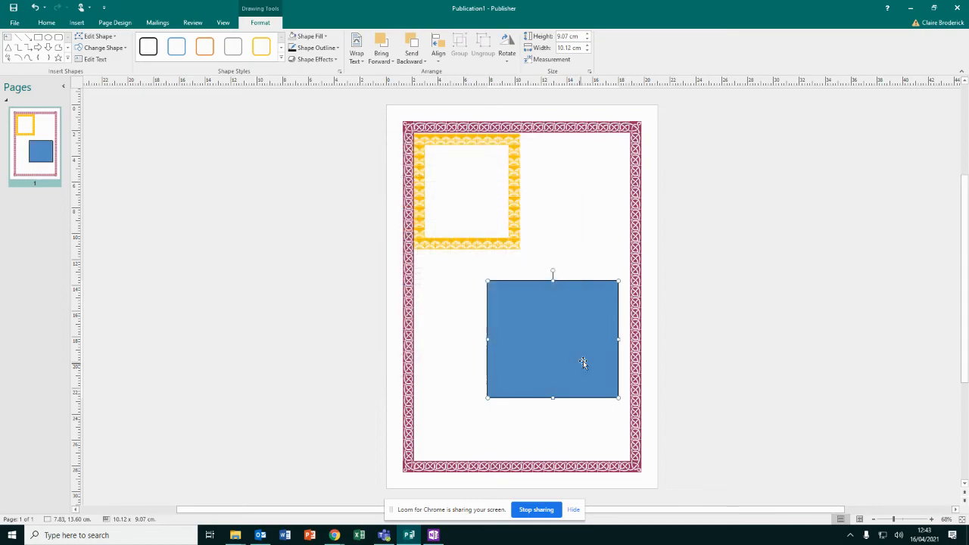
Step: Set up a custom linear gradient fill for the rectangle with the plum-red scheme colour on the 100% end stop
left_click(326, 36)
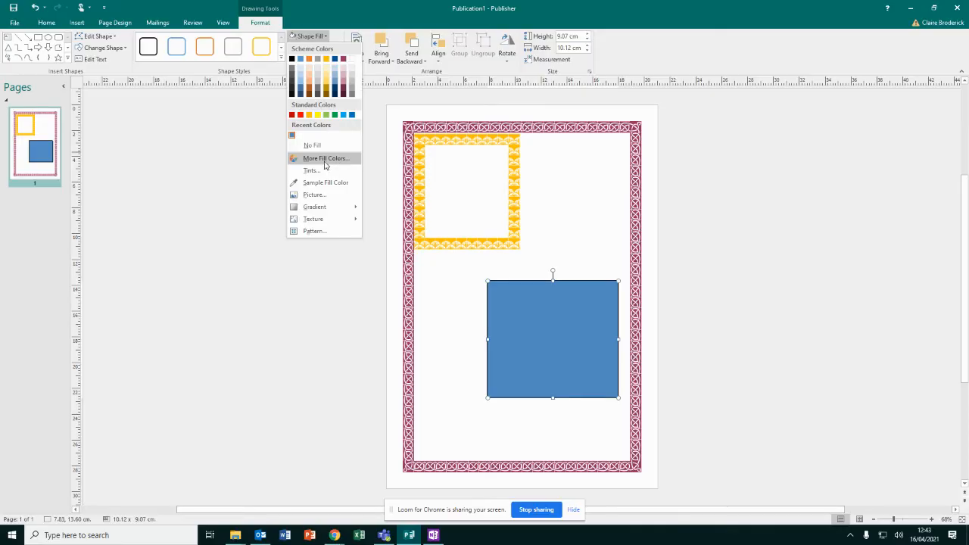
mouse_move(317, 212)
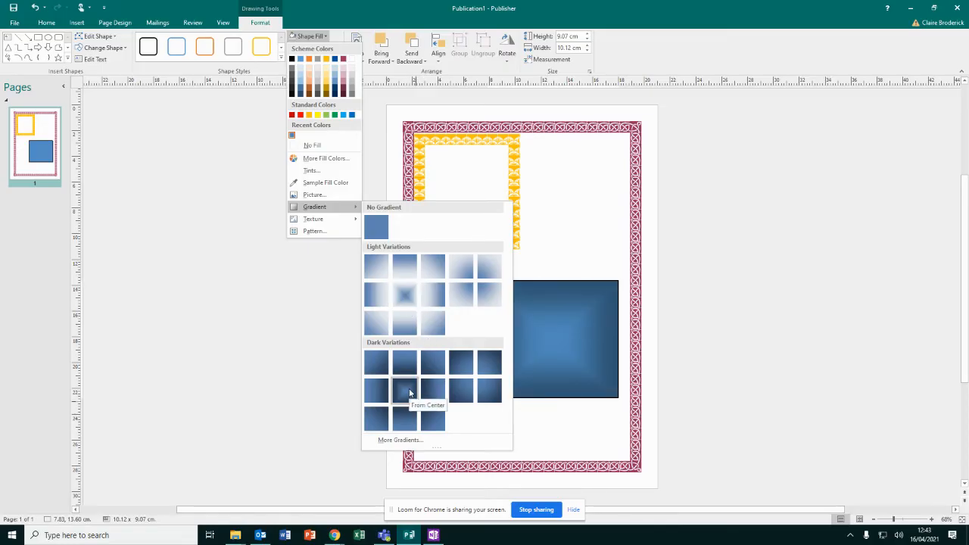
left_click(400, 440)
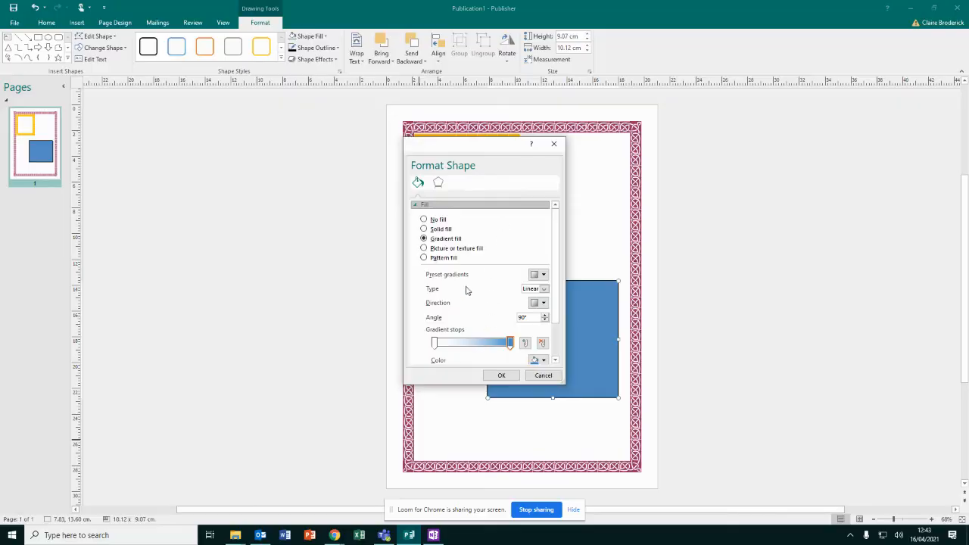
left_click_drag(488, 154, 718, 108)
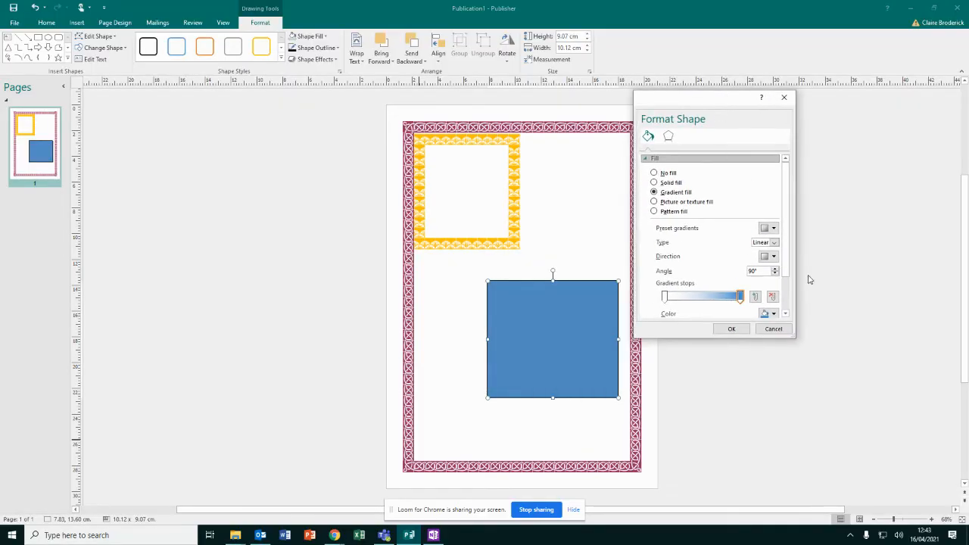
scroll(785, 270, "down", 2)
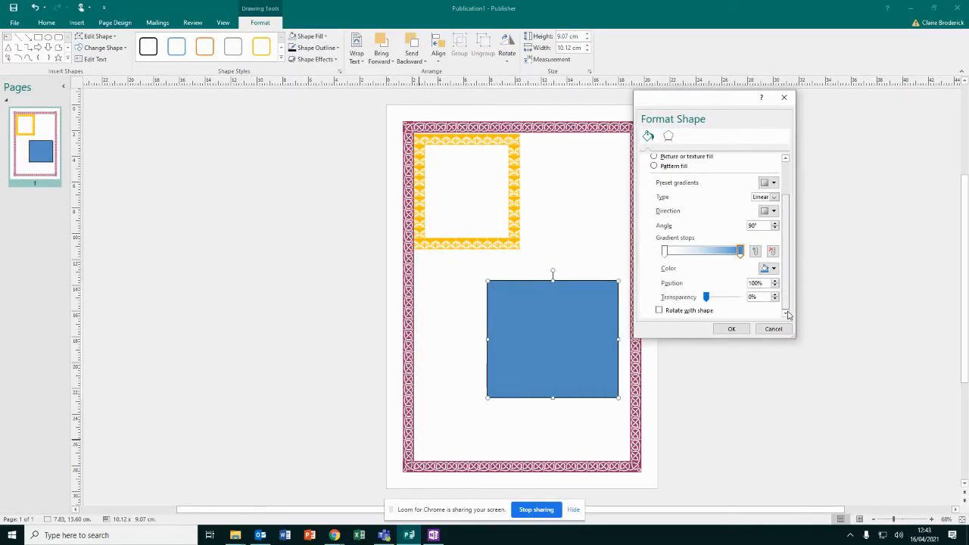
left_click(775, 270)
left_click(814, 292)
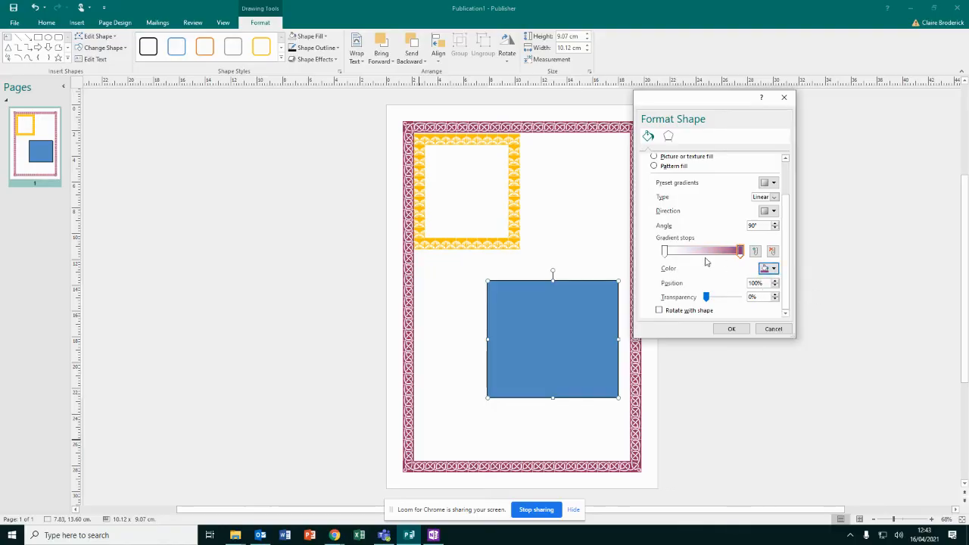
Step: Add a middle gradient stop in the gold scheme colour, position it at 22%, and apply the gradient to the rectangle
left_click(703, 252)
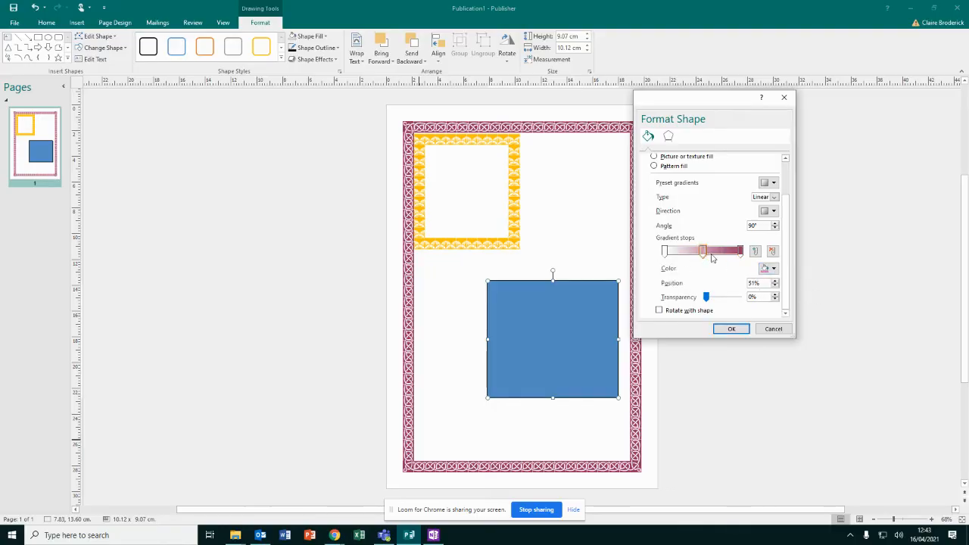
left_click(774, 269)
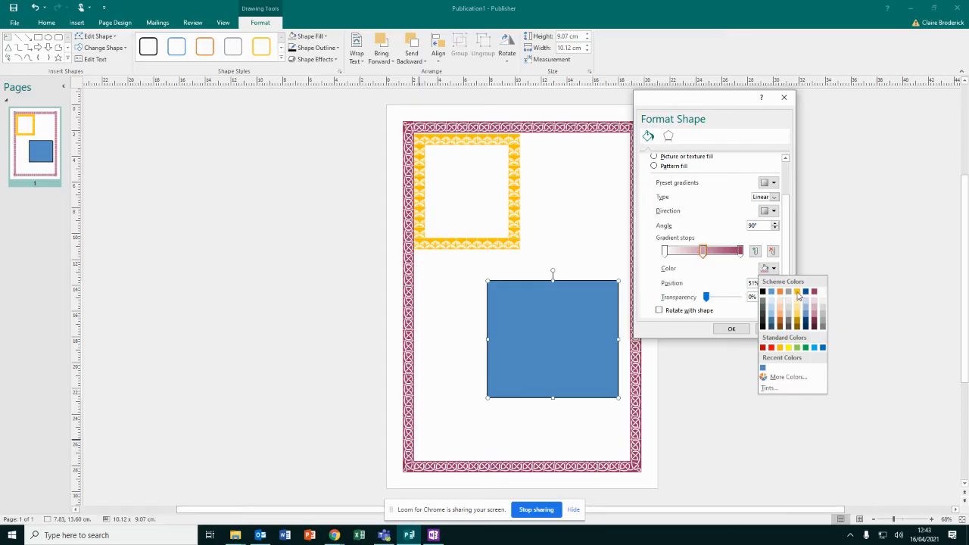
left_click(798, 292)
left_click_drag(704, 253, 682, 259)
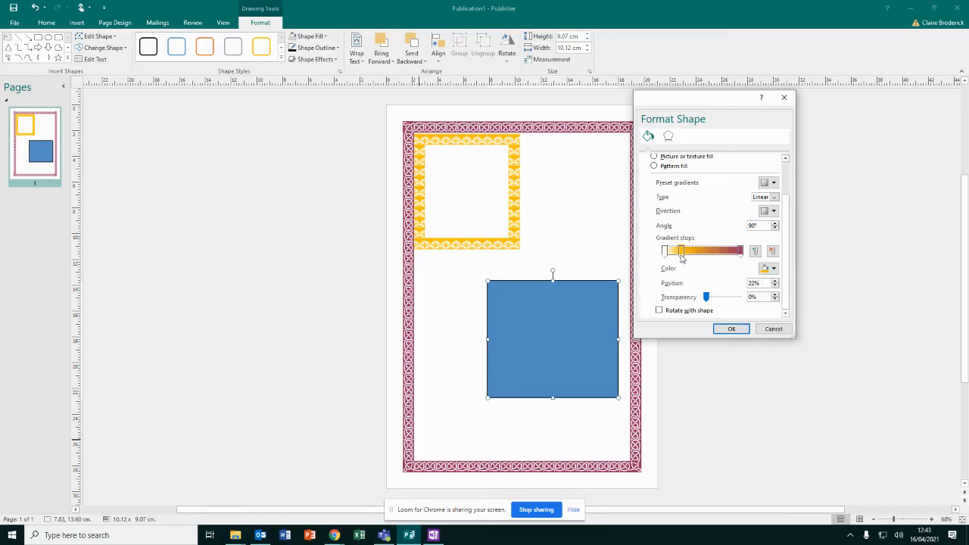
scroll(724, 280, "down", 2)
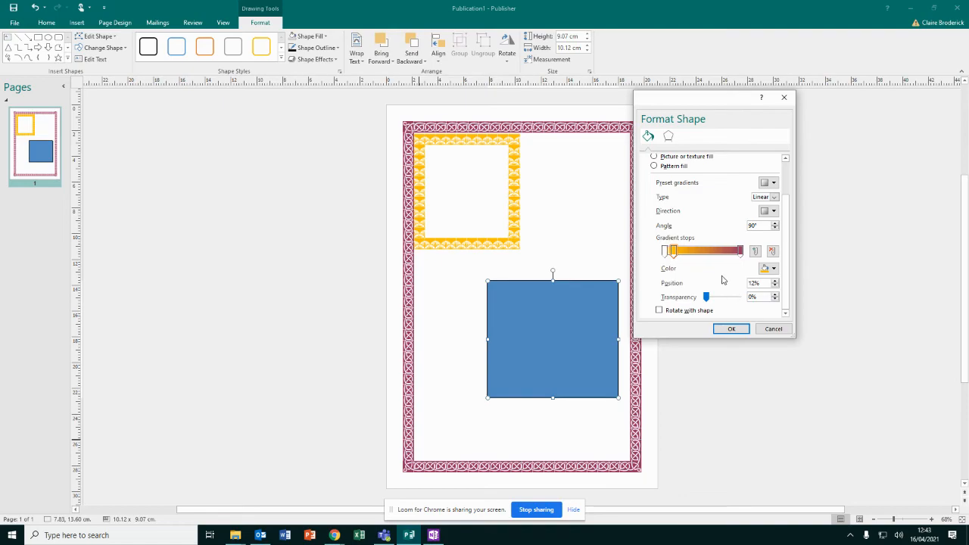
left_click(686, 256)
scroll(783, 201, "up", 2)
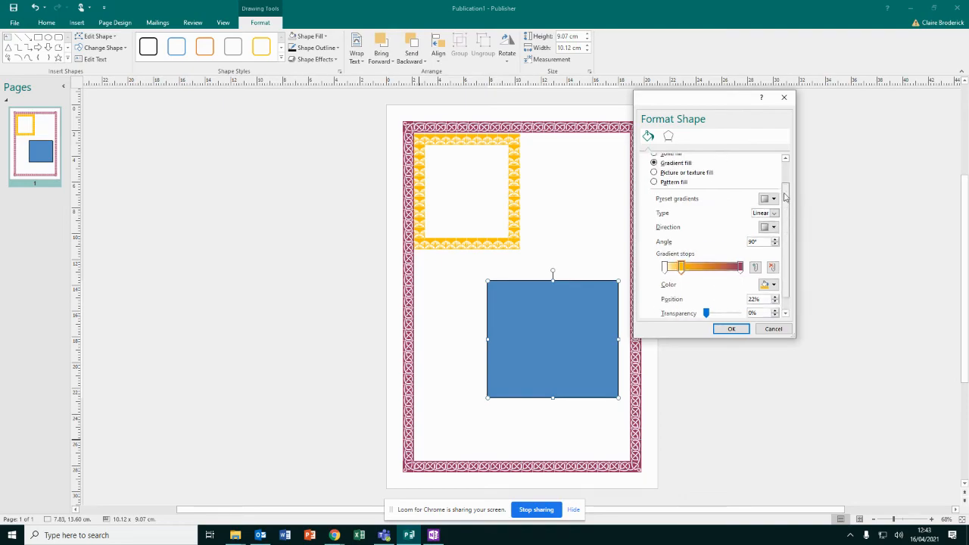
left_click(732, 328)
Step: Fill the lower rectangle with the picture GWR Safer Internet Day 8 from the Pictures folder
right_click(560, 326)
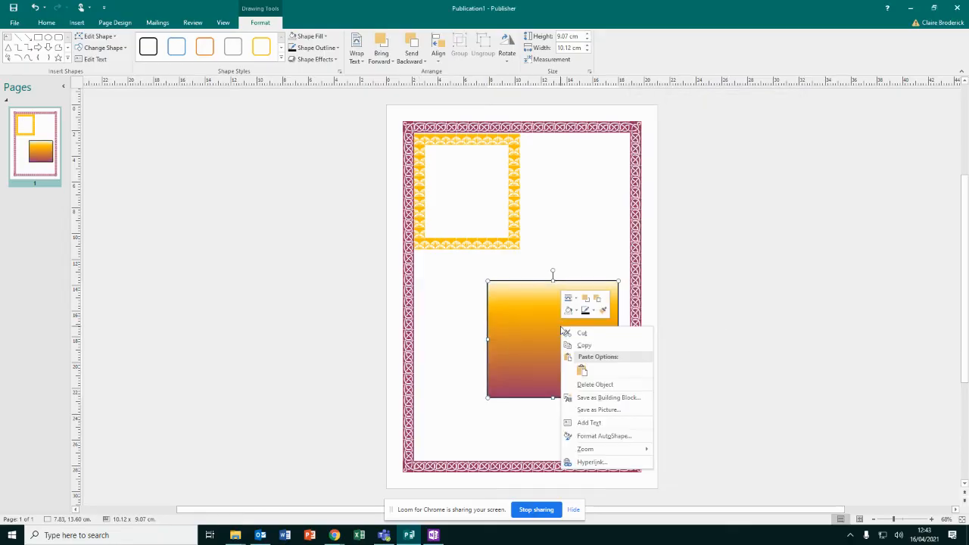
left_click(598, 436)
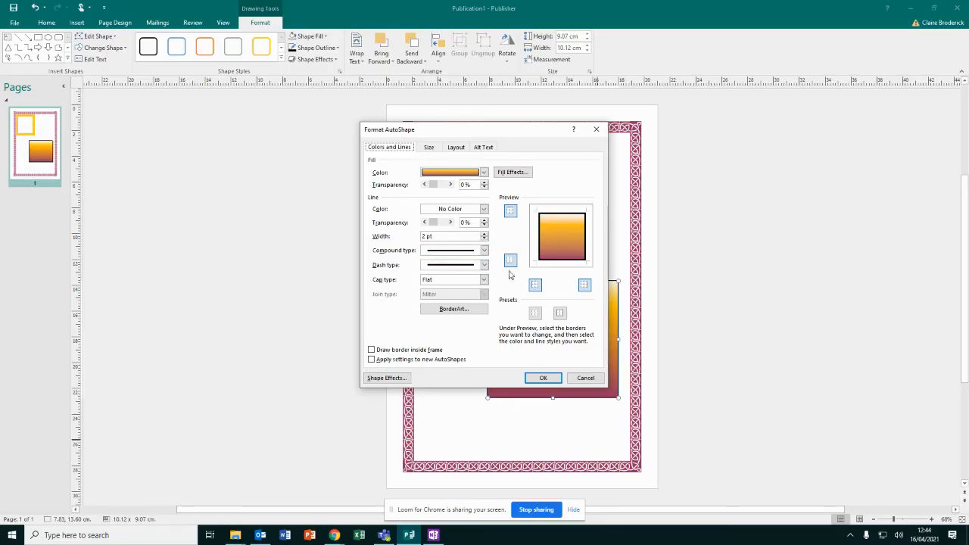
left_click(515, 172)
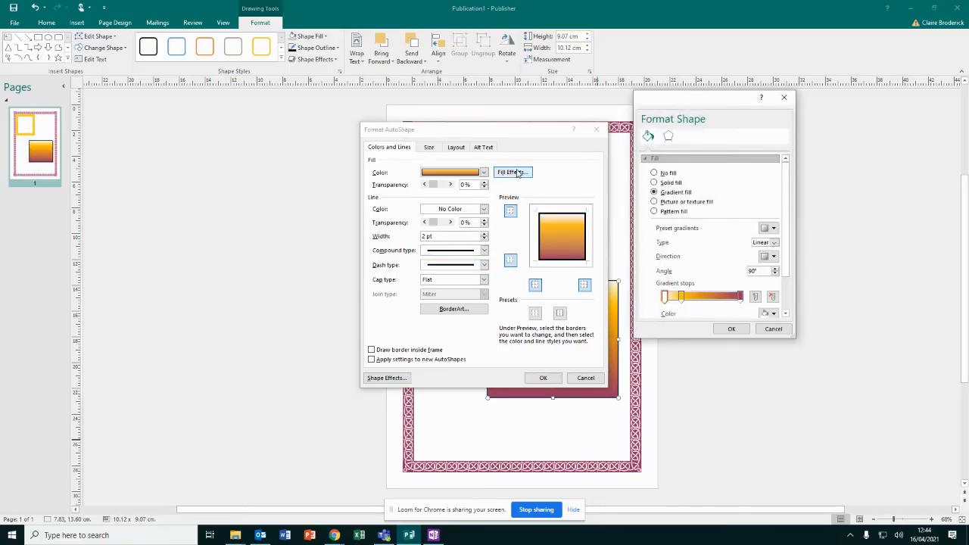
left_click(683, 202)
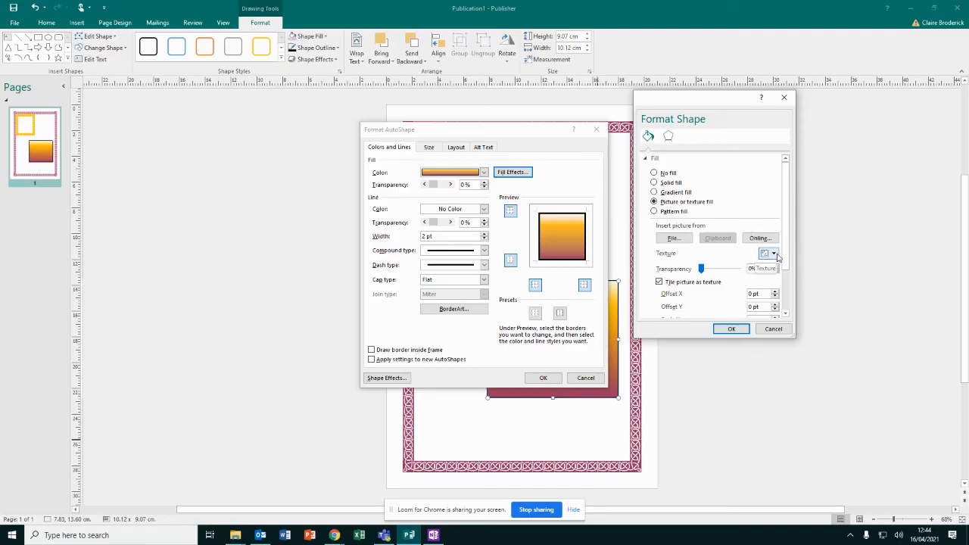
left_click(673, 239)
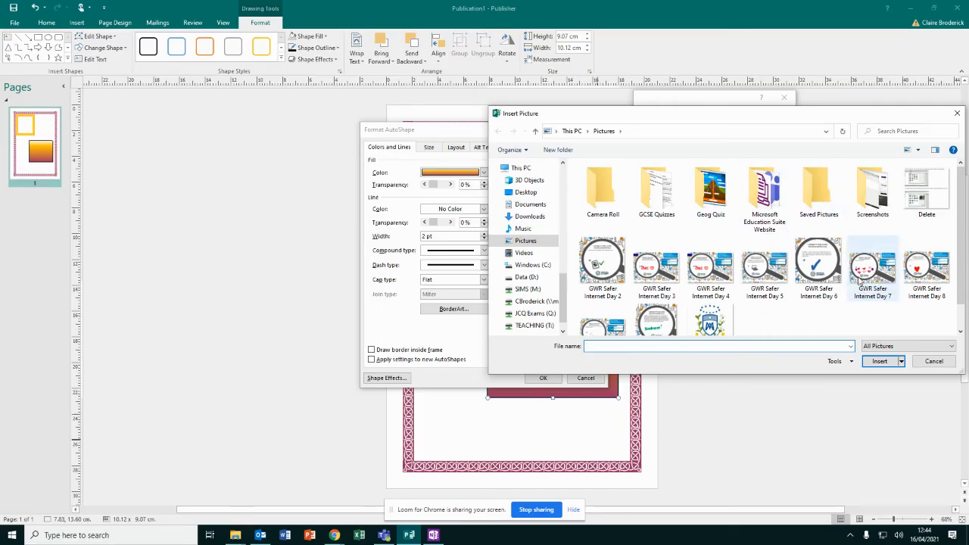
double_click(918, 269)
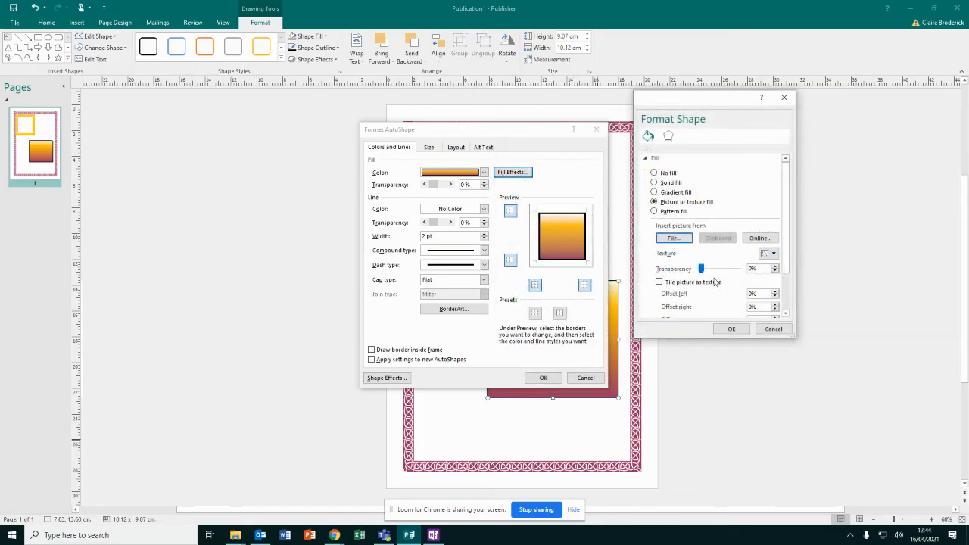
left_click(733, 329)
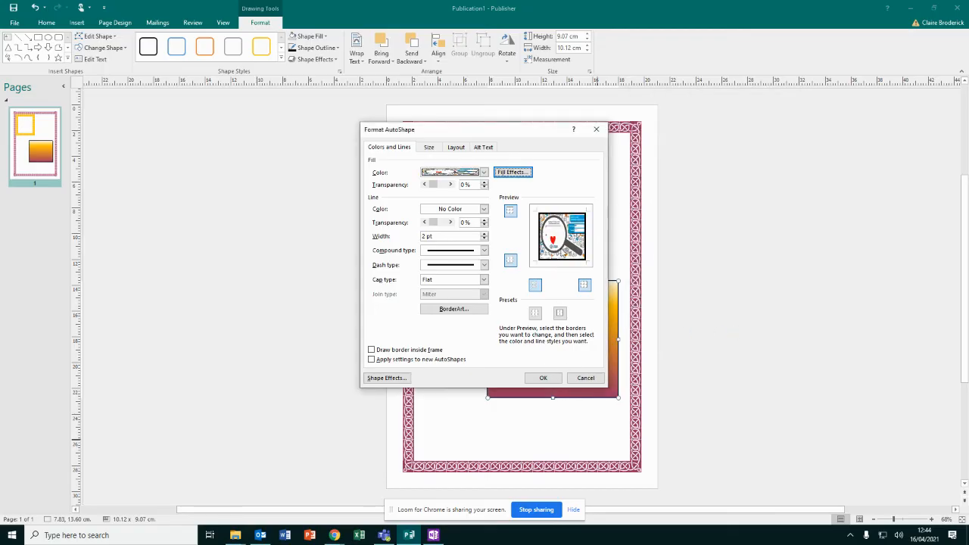
left_click(546, 379)
left_click(748, 409)
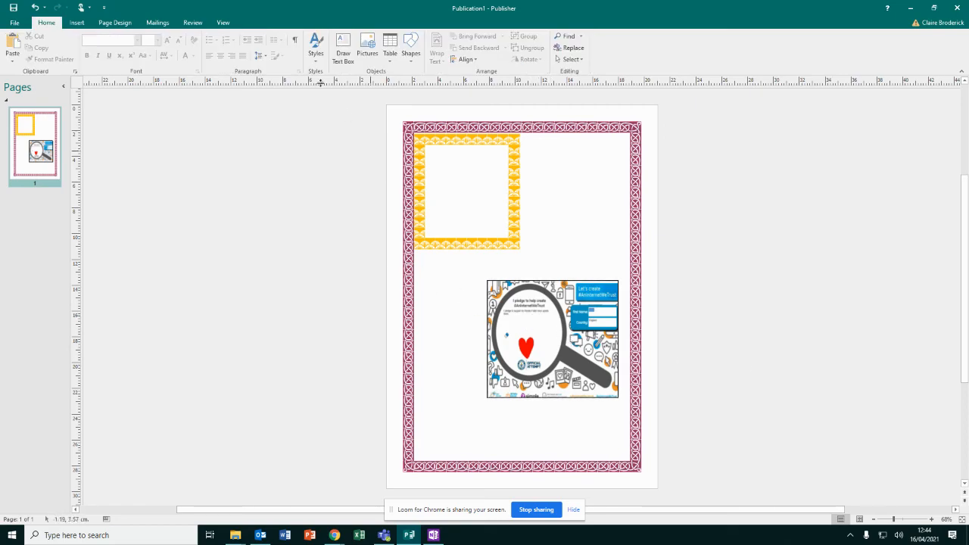
Step: Draw a circle about 6.29 cm across in the upper-right area of the page, beside the gold frame
left_click(76, 22)
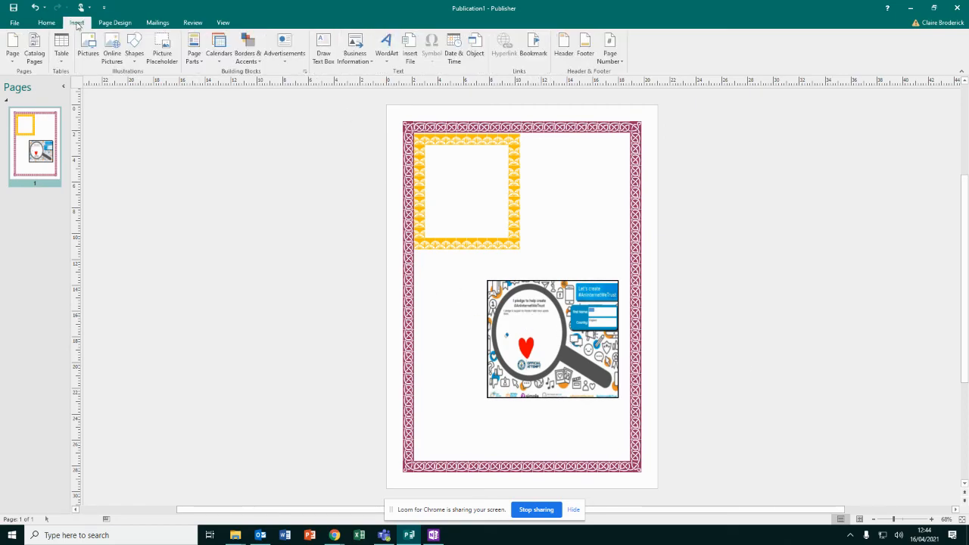
left_click(134, 52)
left_click(181, 84)
left_click_drag(549, 162, 630, 243)
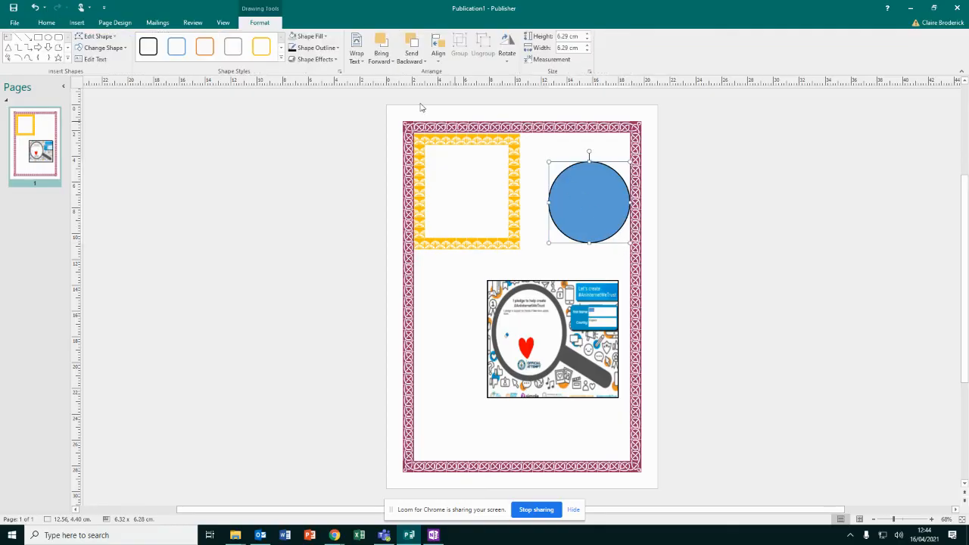
Step: Give the circle a blue pattern fill of horizontal stripes
left_click(314, 37)
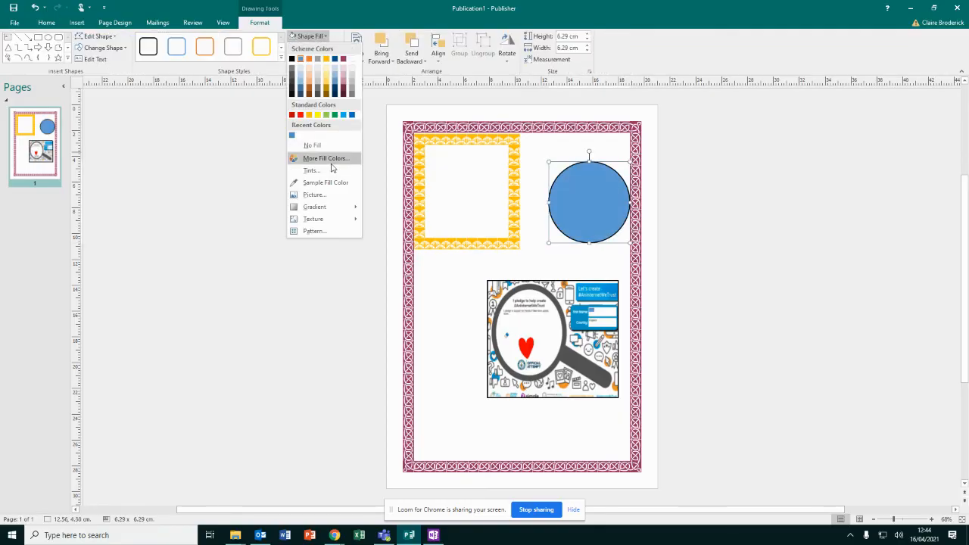
left_click(317, 233)
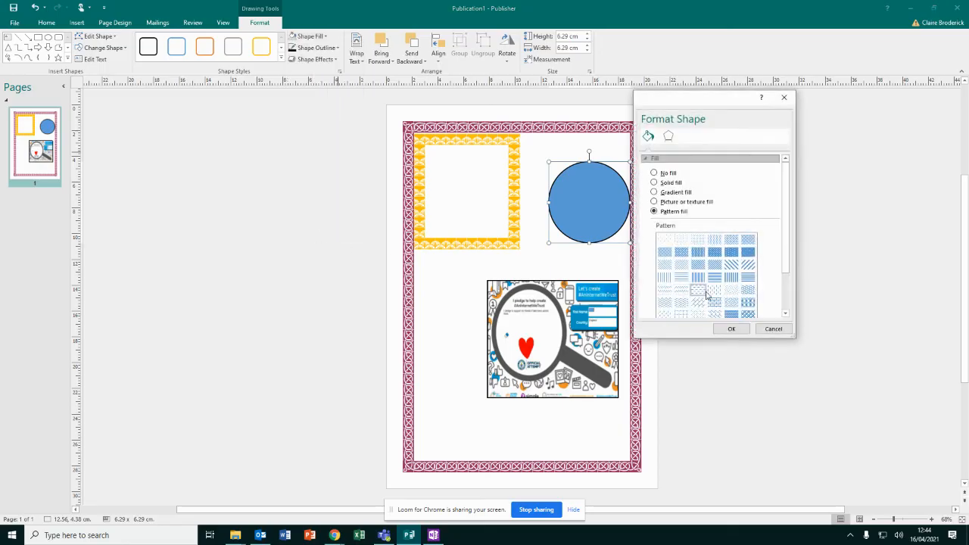
left_click(732, 328)
left_click(753, 242)
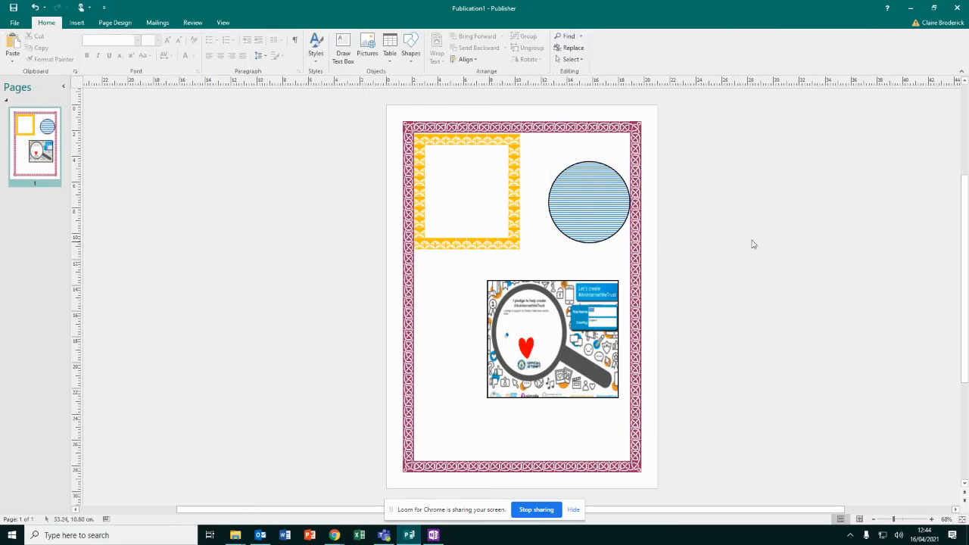
Step: Draw a smaller circle about 3.44 cm across in the middle of the blue striped circle
left_click(77, 22)
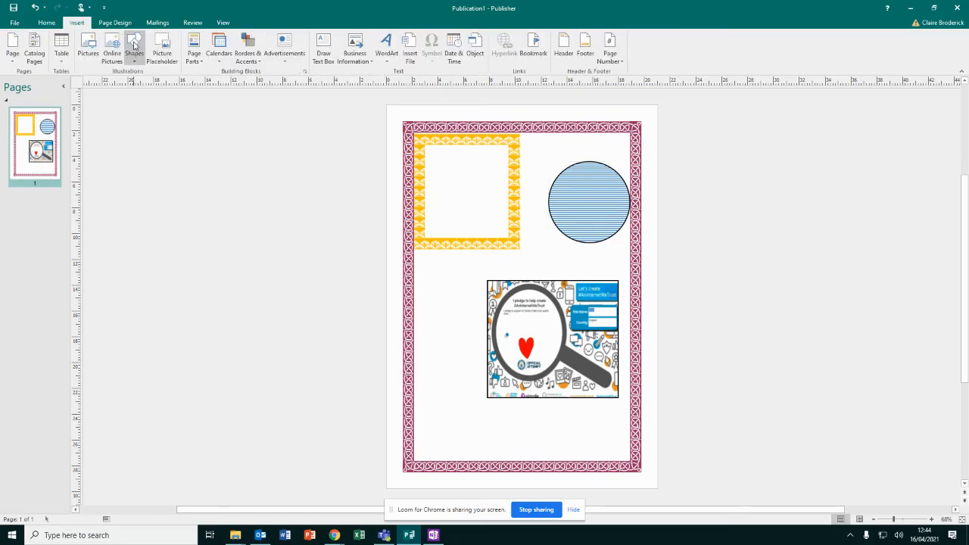
left_click(134, 50)
left_click(180, 82)
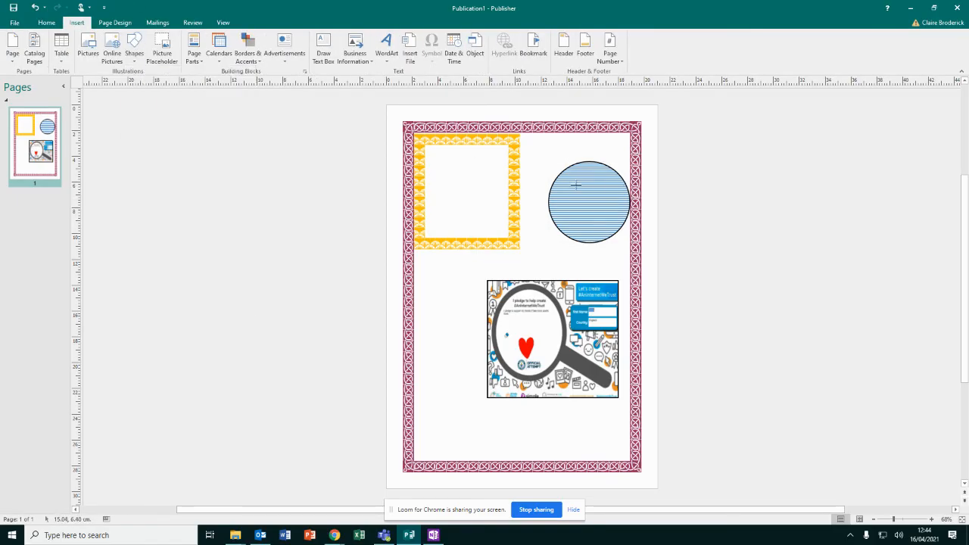
mouse_move(567, 181)
left_mouse_down()
mouse_move(619, 227)
mouse_move(611, 225)
left_mouse_up()
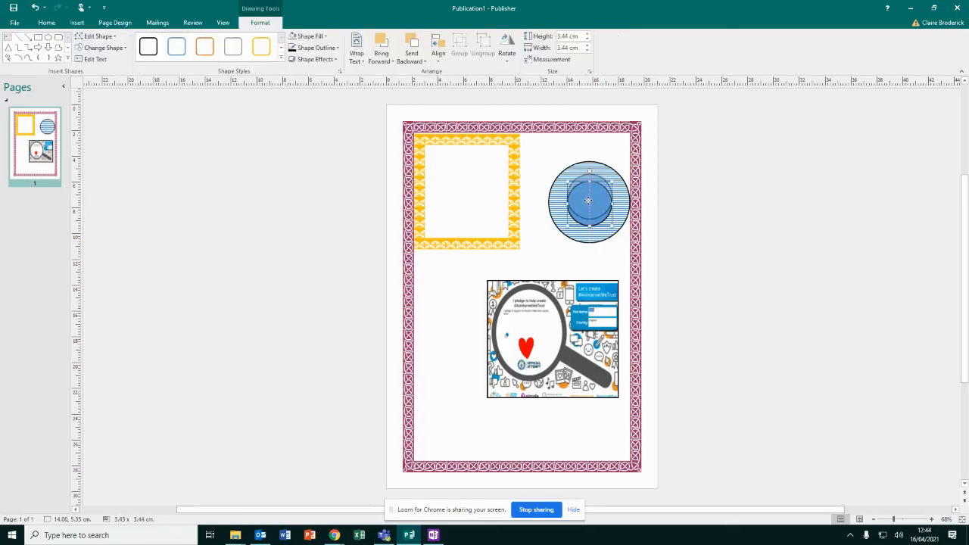
Step: Fill the inner circle with the white scheme colour and remove its outline
left_click(314, 37)
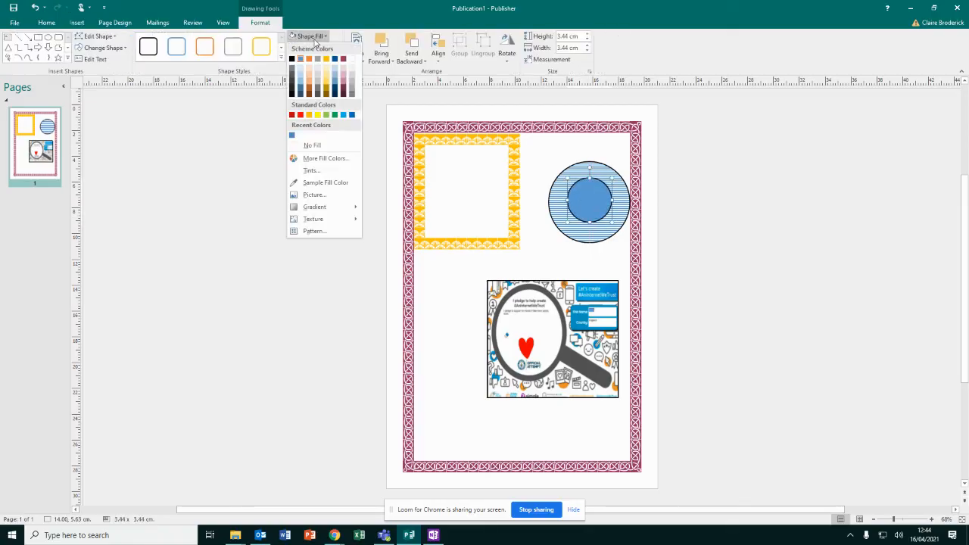
left_click(352, 60)
left_click(315, 48)
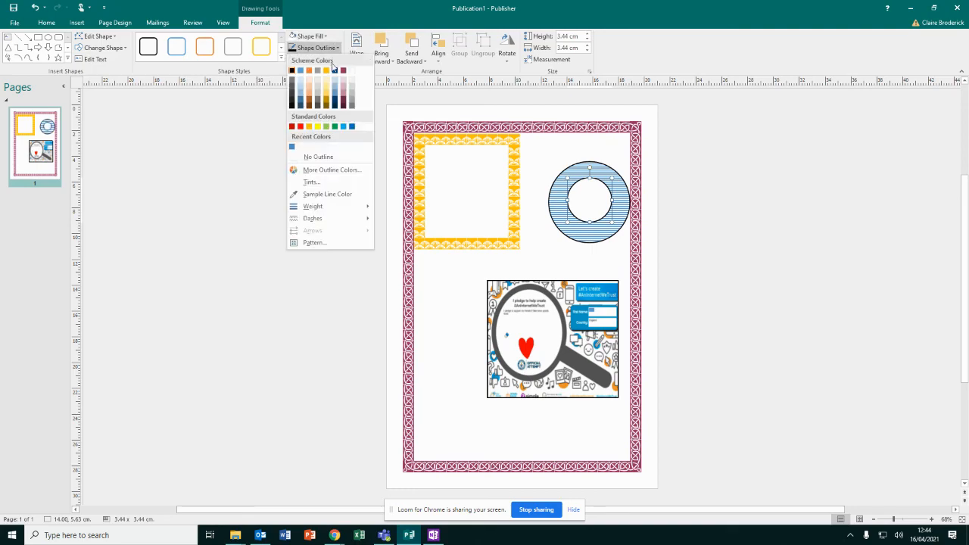
left_click(317, 156)
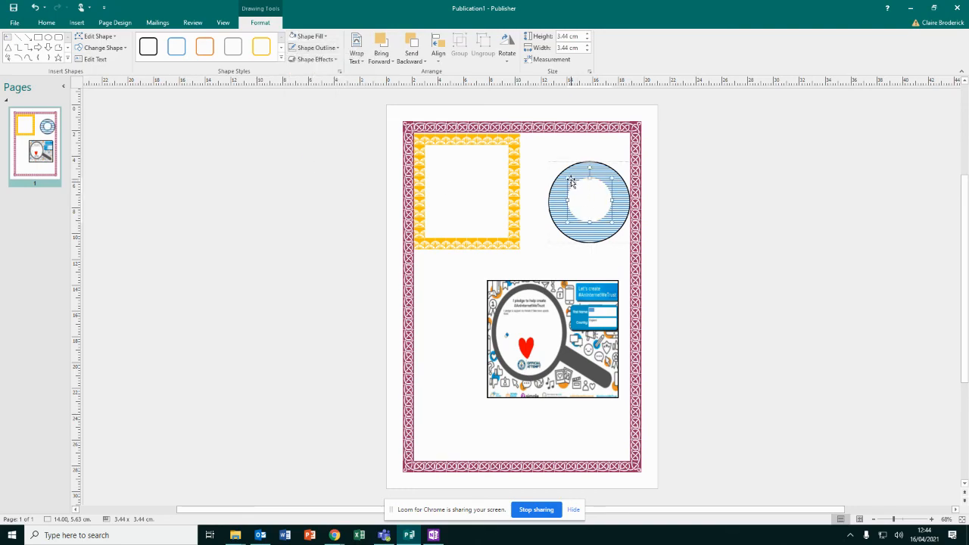
Step: Enlarge the white inner circle to cover most of the striped circle, leaving a striped crescent along its right edge, and deselect it
left_click_drag(563, 172, 558, 158)
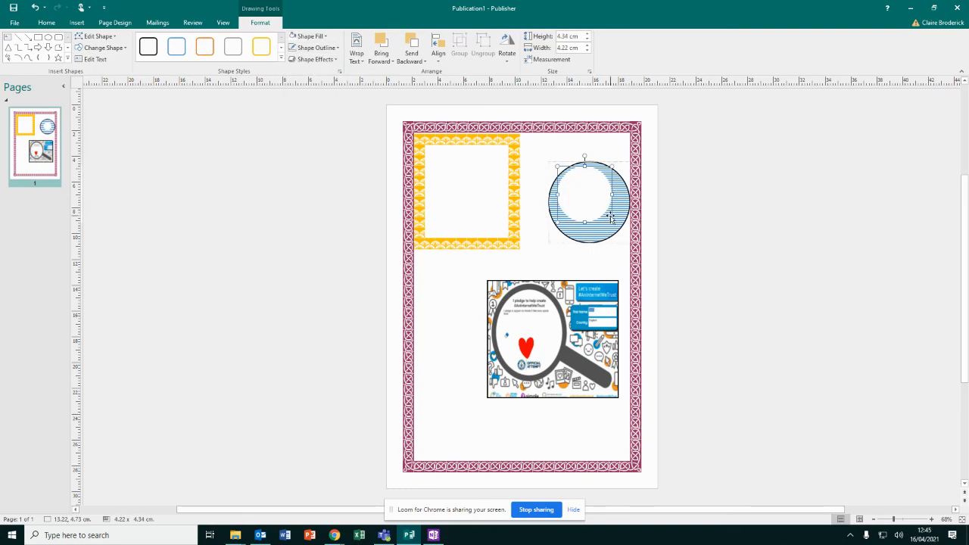
left_click_drag(623, 230, 591, 211)
left_click(653, 227)
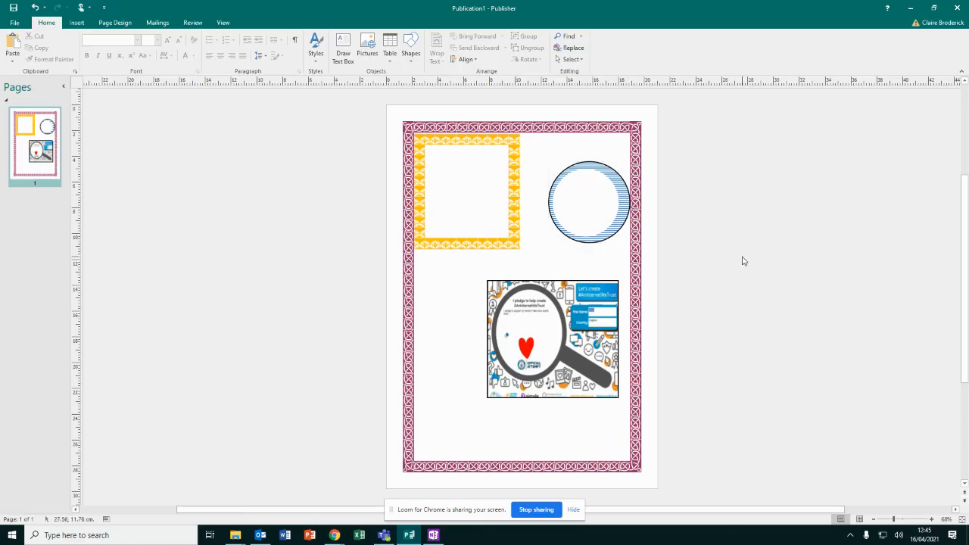